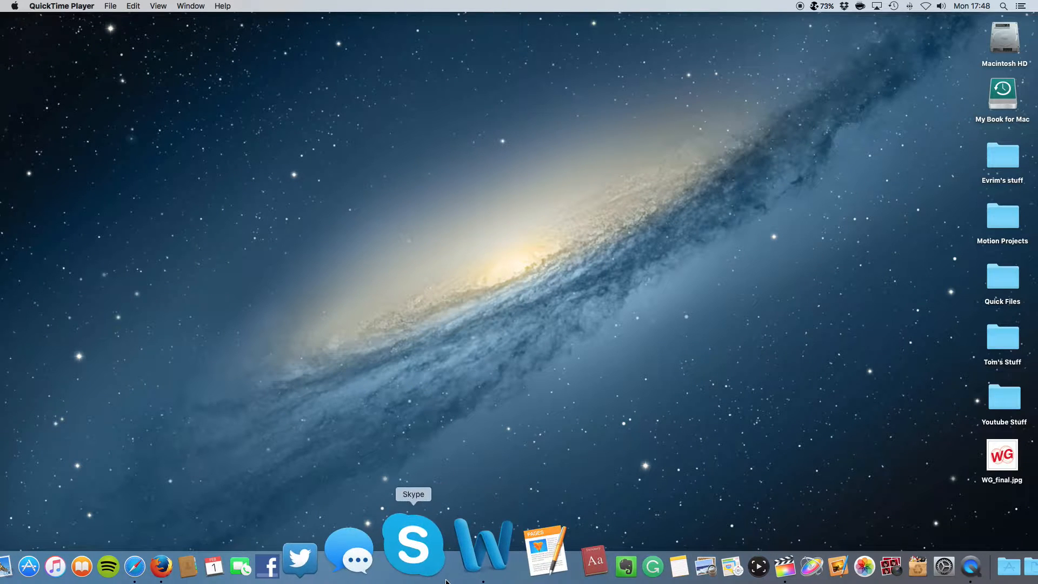
# Launch Microsoft Word from the Dock to get a new blank document
pyautogui.click(465, 562)
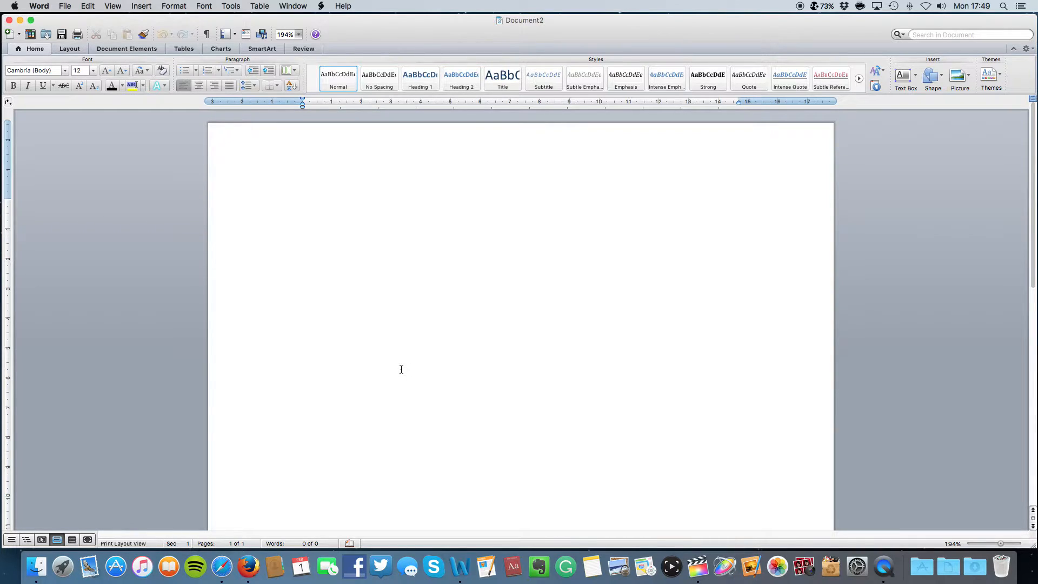
# Type 'Thanks for watching! You, yes, you are freakin' awesome! :)' on the blank page
pyautogui.write('Thanks for watching')
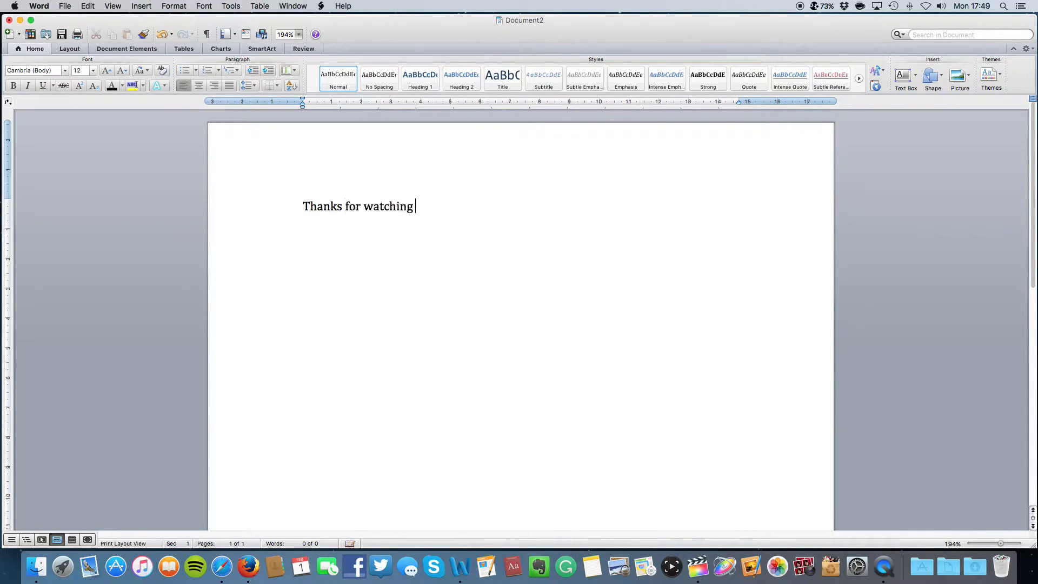
pyautogui.write('! You, yes')
pyautogui.press('BackSpace')
pyautogui.write(', you are freakin')
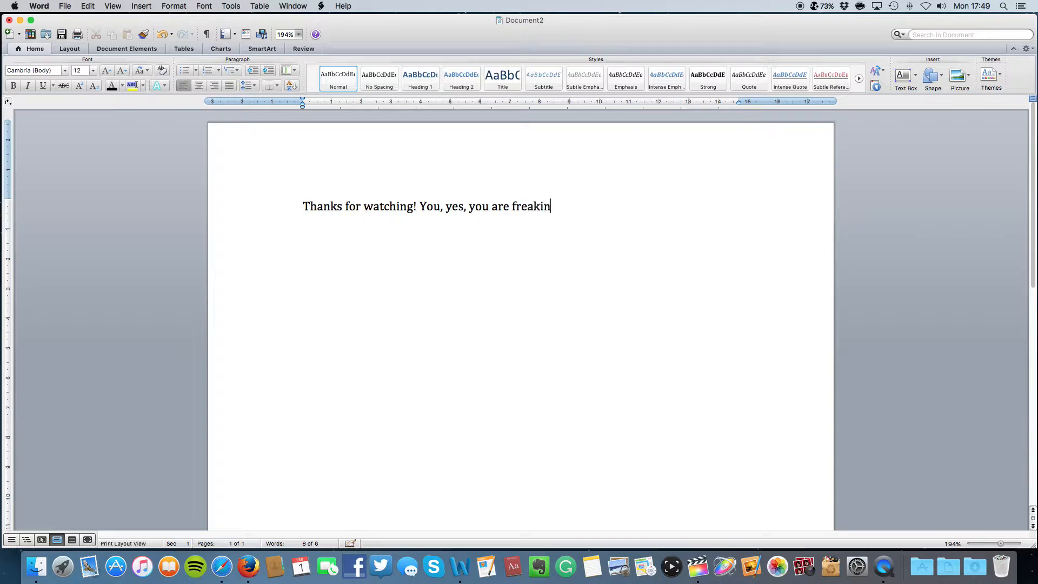
pyautogui.write("' awesome! :)")
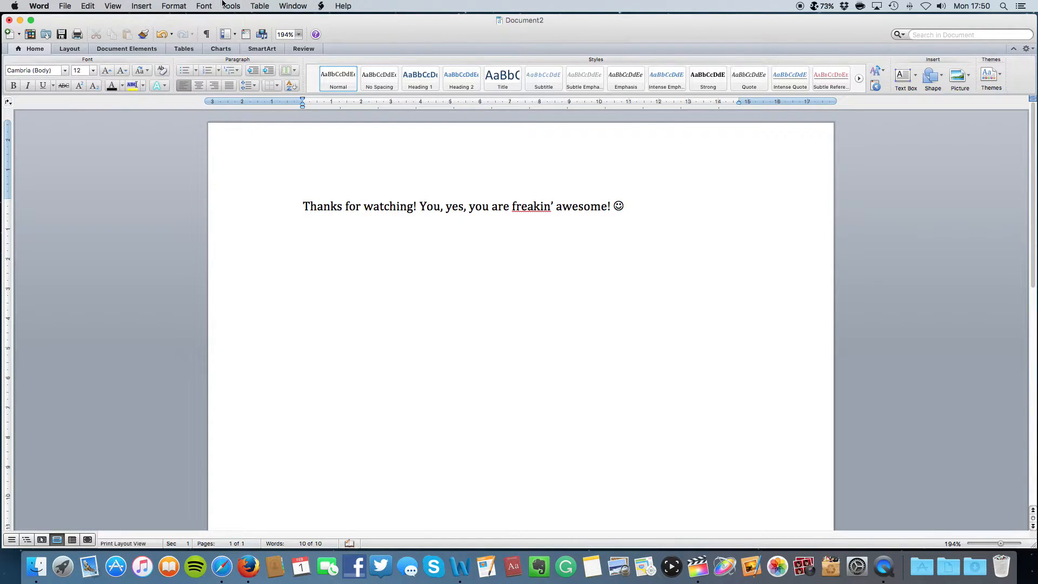
# Open Insert > Watermark and select the Picture watermark option
pyautogui.click(142, 6)
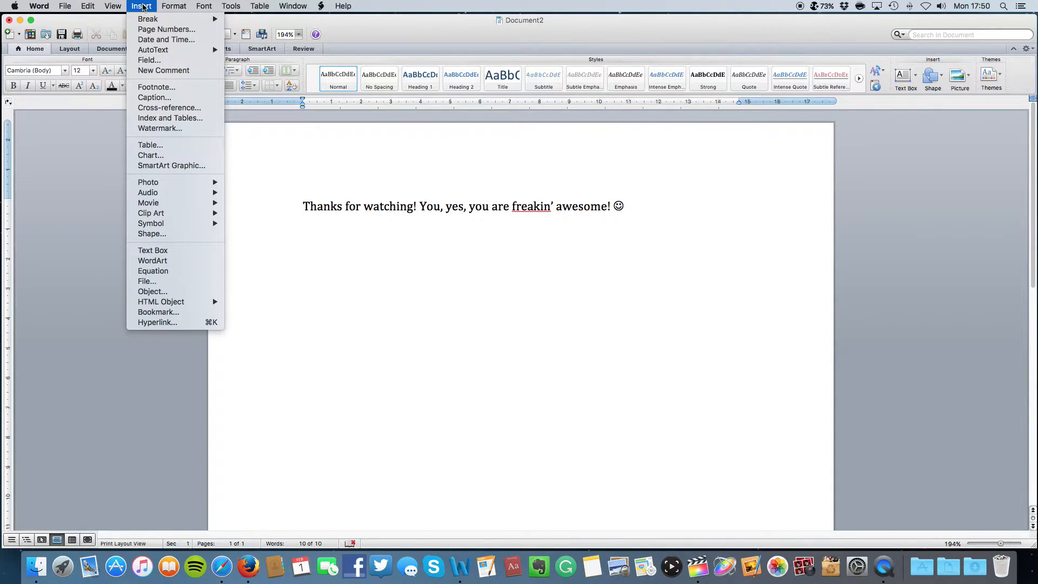
pyautogui.click(161, 128)
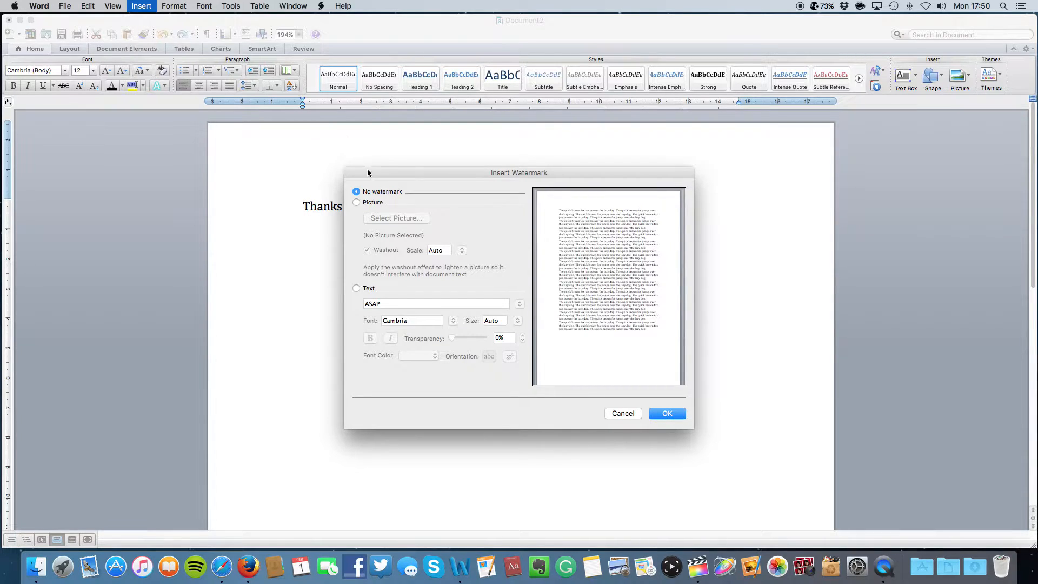
pyautogui.click(372, 204)
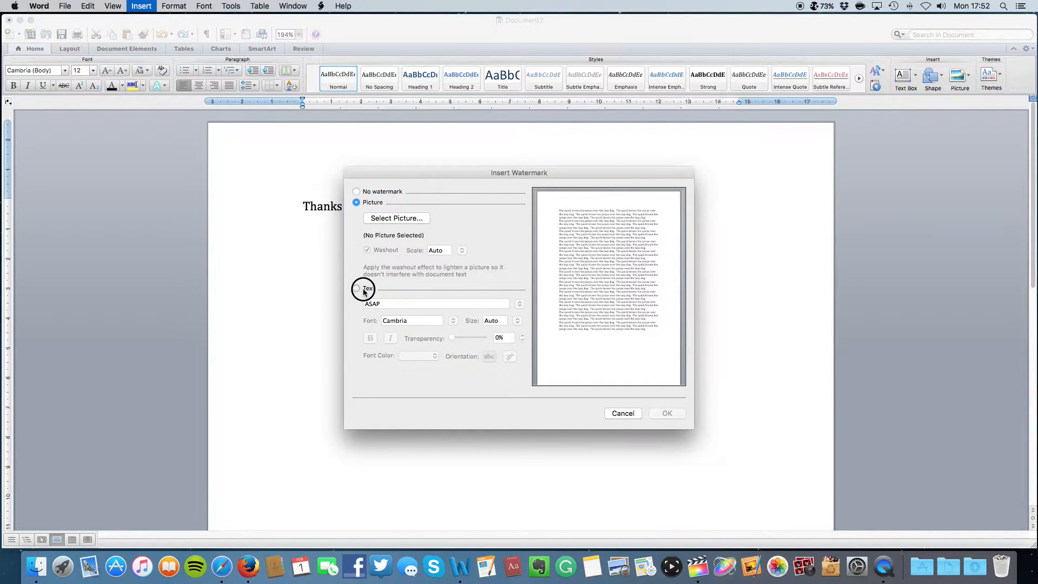
# Switch the watermark to Text and enter 'Wheelie Goood' as its wording
pyautogui.click(362, 289)
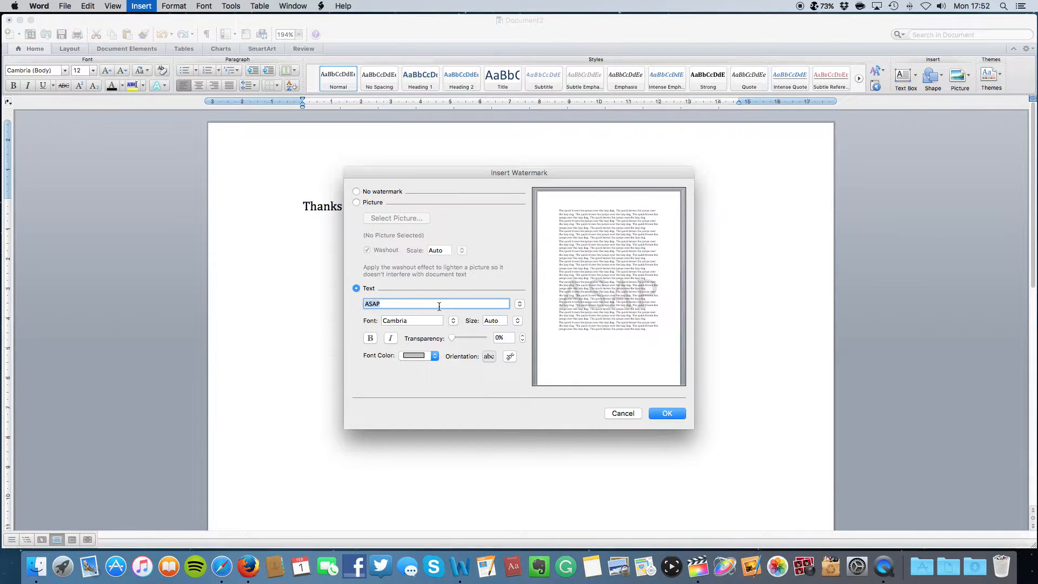
pyautogui.write('Whe')
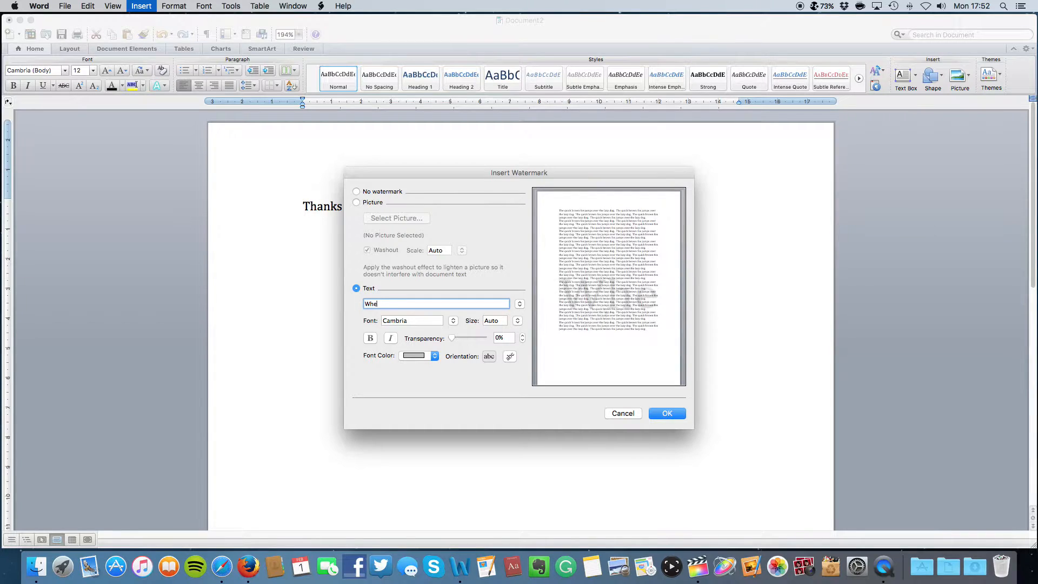
pyautogui.write('el')
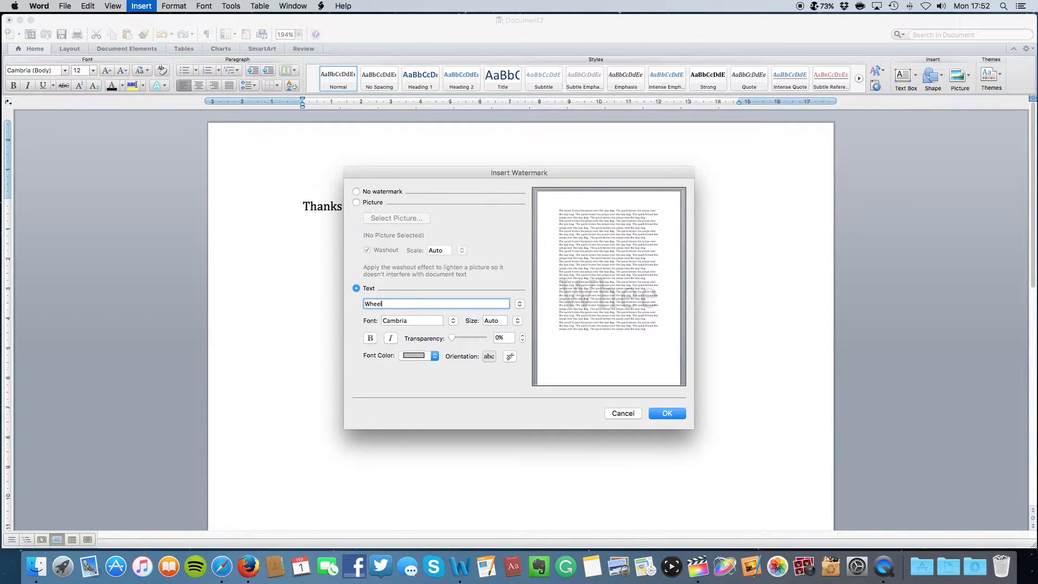
pyautogui.write('ie')
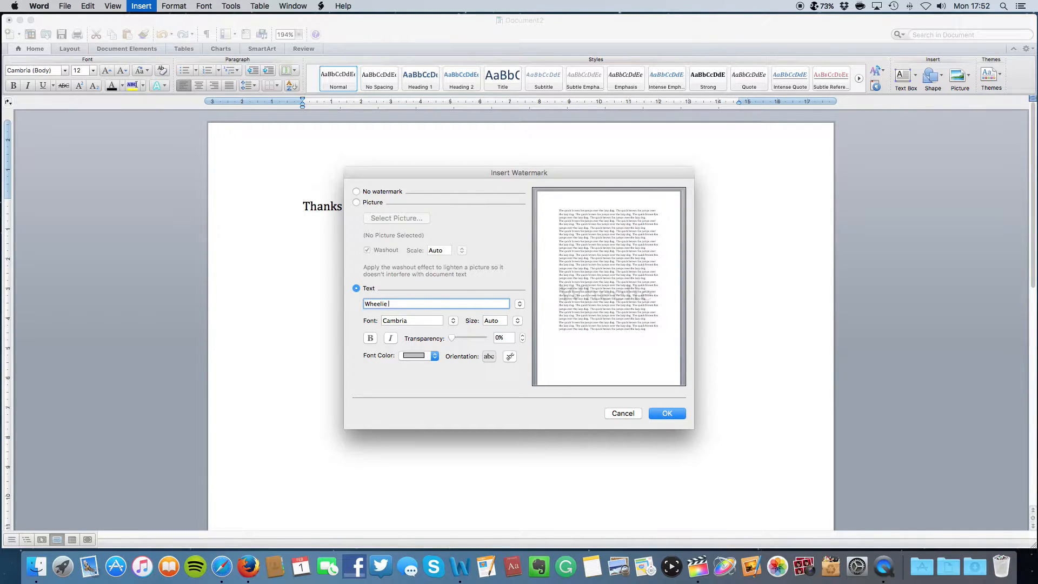
pyautogui.write(' Coood')
# Set the watermark font to Impact
pyautogui.click(433, 320)
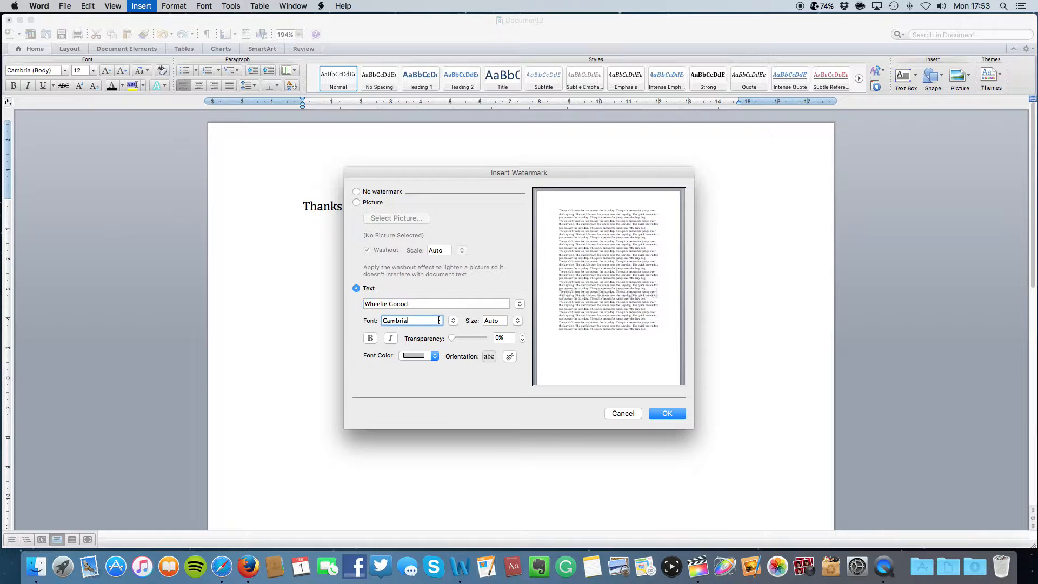
pyautogui.click(454, 321)
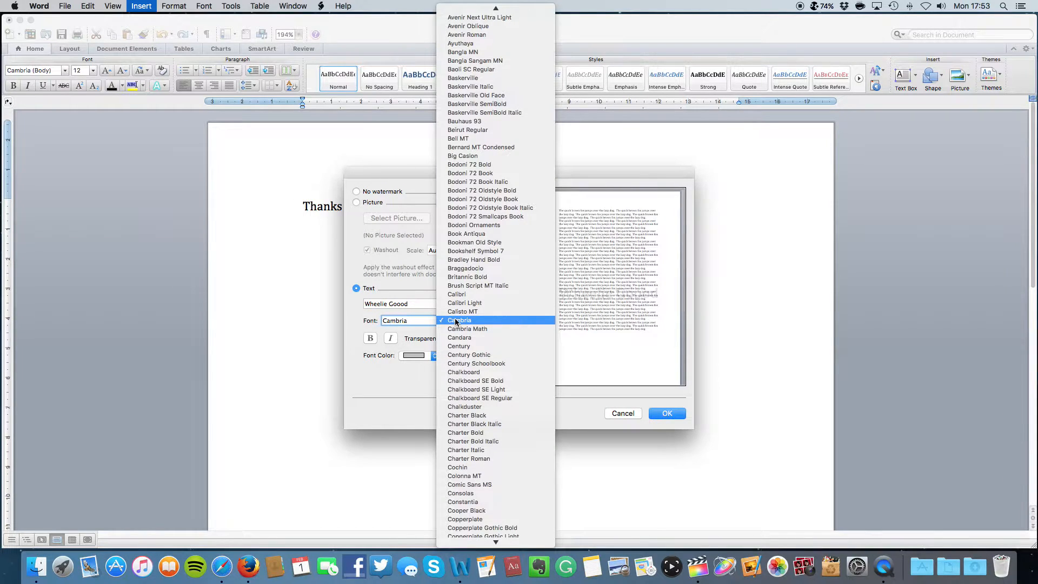
pyautogui.press('i')
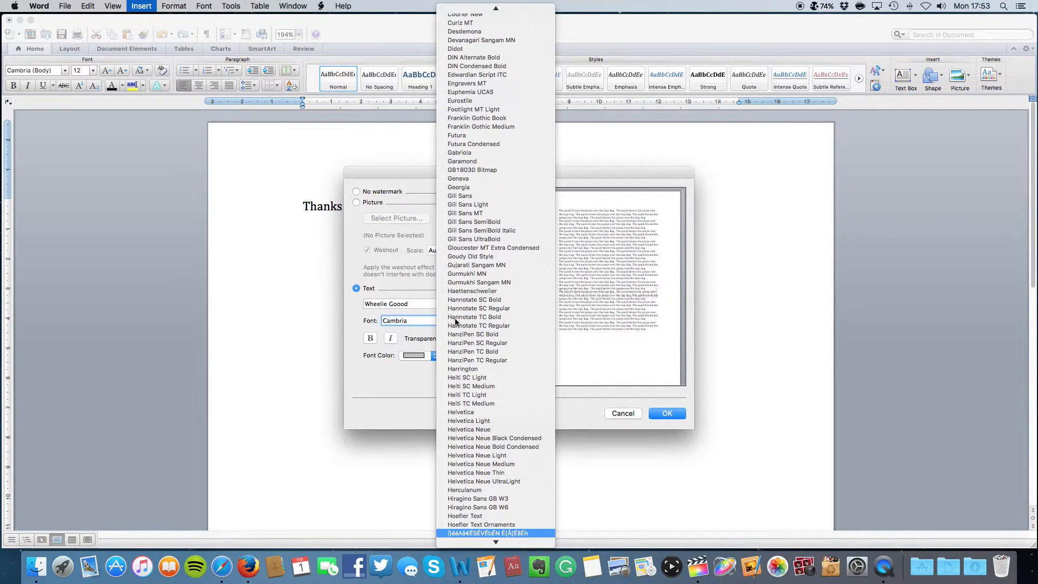
pyautogui.scroll(-5, 470, 362)
pyautogui.press('i')
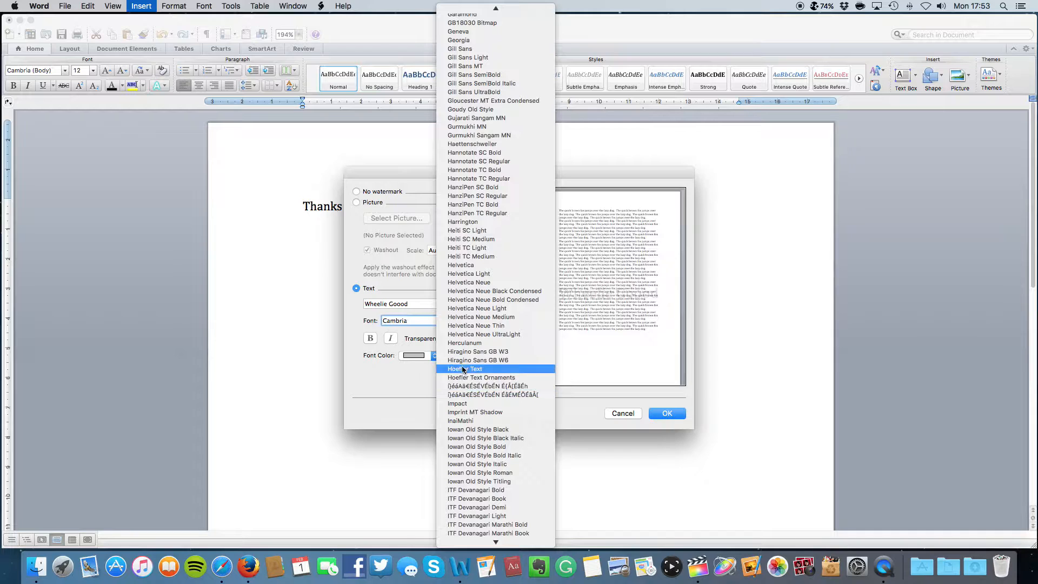
pyautogui.click(466, 404)
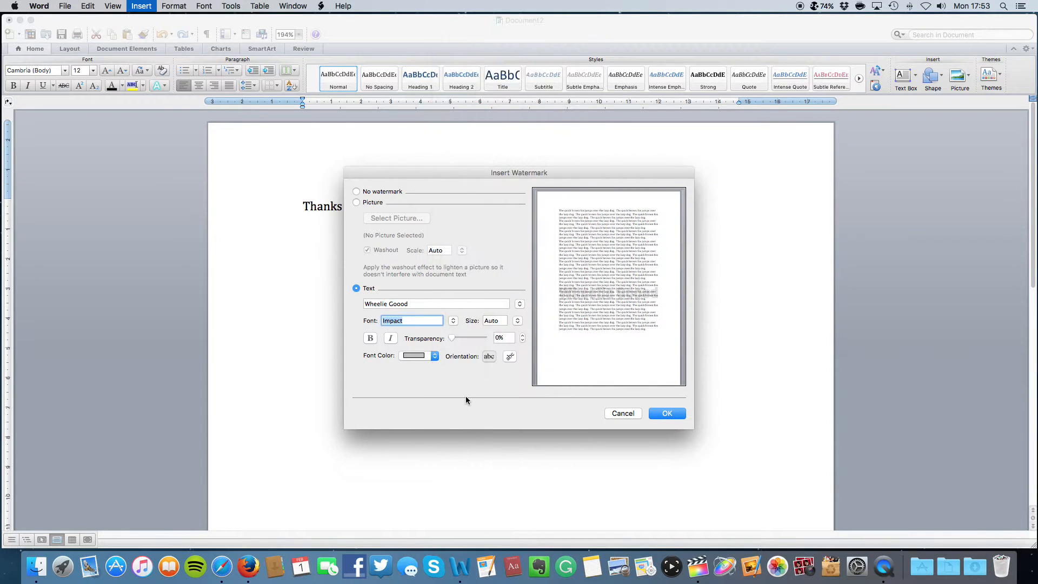
# Make the watermark text red and orient it diagonally across the page
pyautogui.click(434, 357)
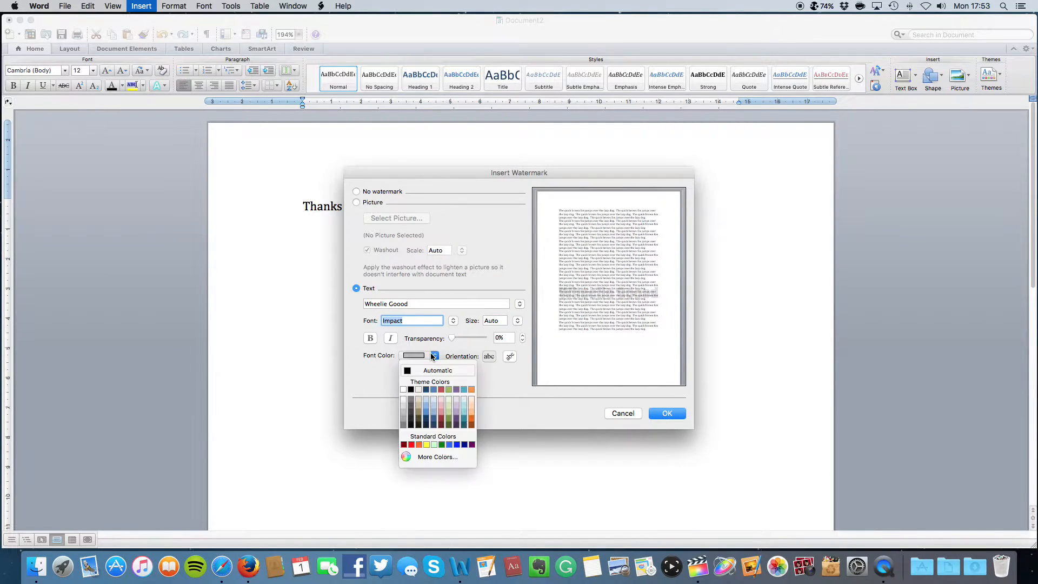
pyautogui.click(412, 445)
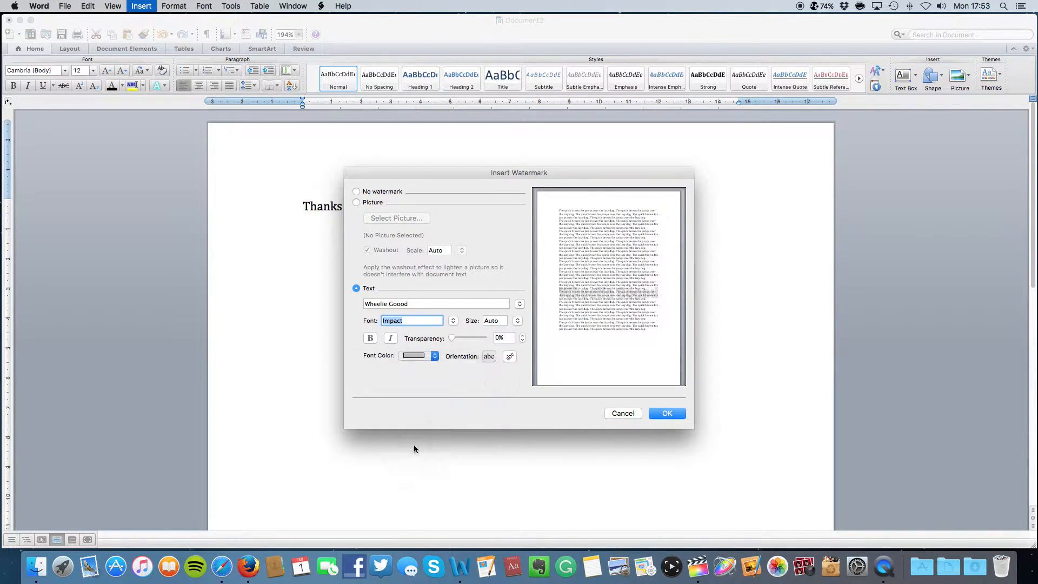
pyautogui.click(508, 356)
pyautogui.press('BackSpace')
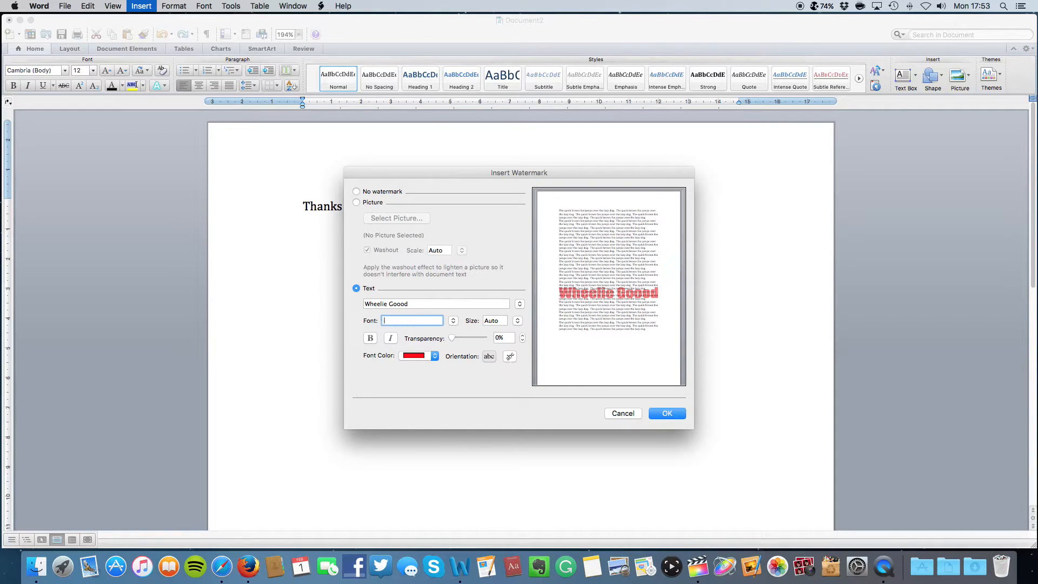
pyautogui.press('super+z')
pyautogui.click(511, 357)
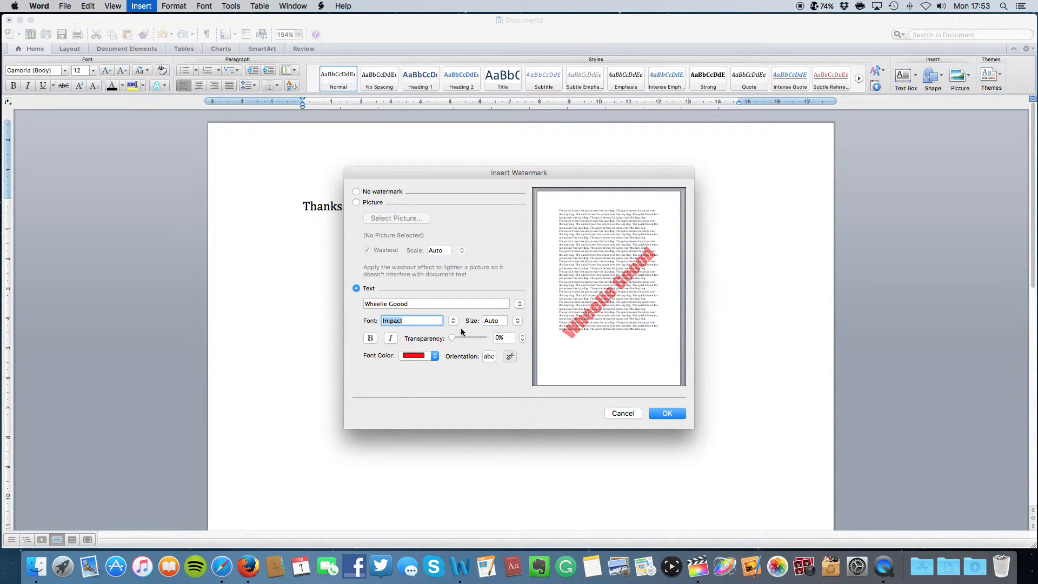
pyautogui.moveTo(452, 338); pyautogui.dragTo(463, 342)
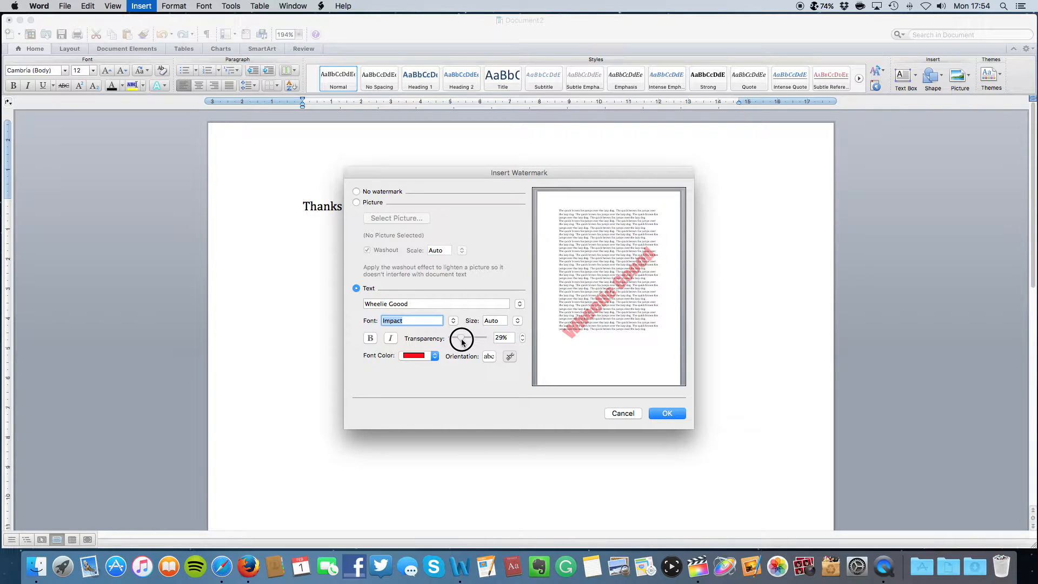
pyautogui.moveTo(462, 342); pyautogui.dragTo(462, 342)
pyautogui.moveTo(461, 342); pyautogui.dragTo(443, 341)
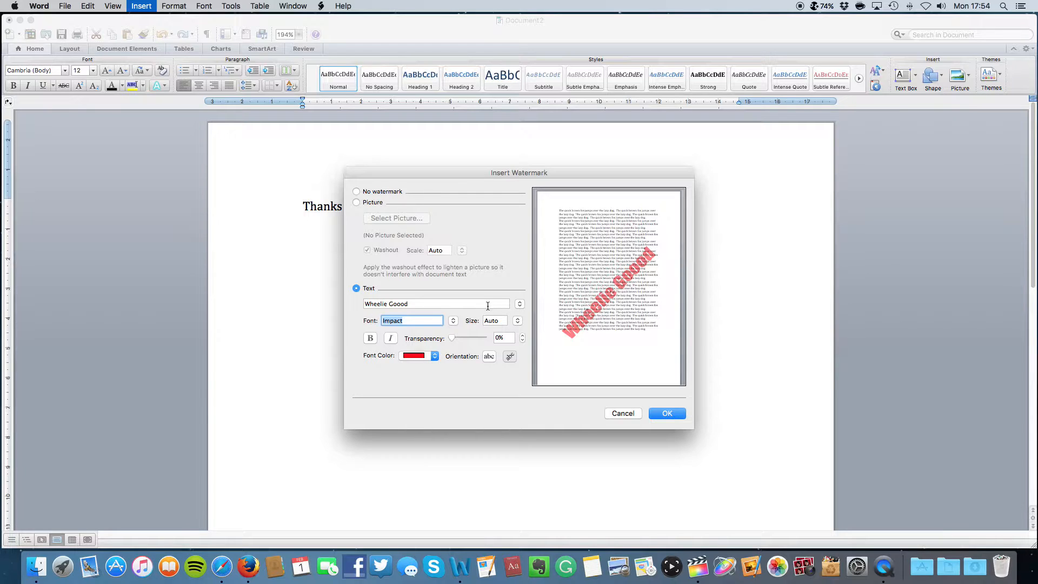
# Preview the SAMPLE, TOP SECRET and URGENT preset watermark texts
pyautogui.click(432, 304)
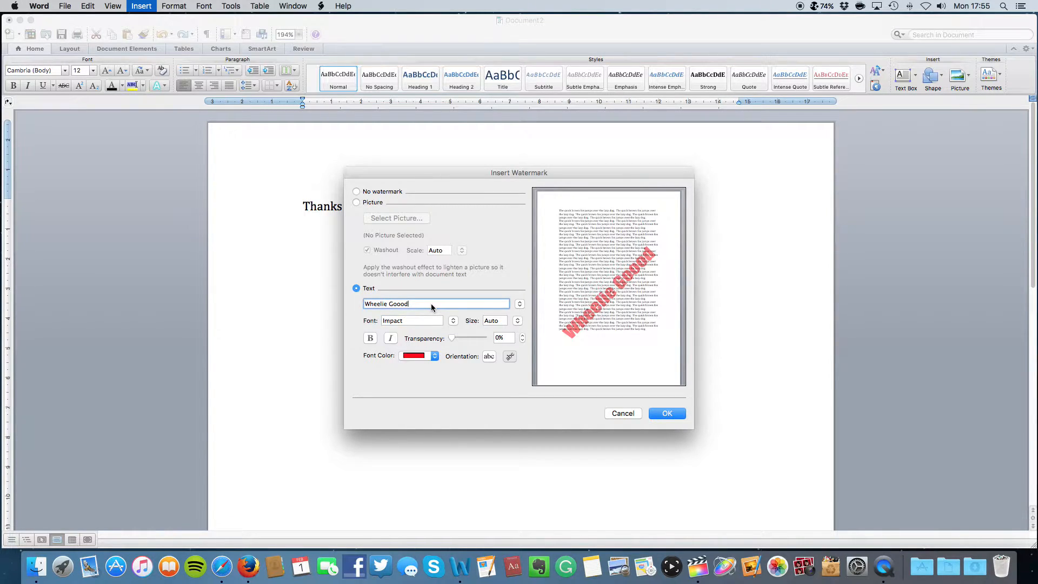
pyautogui.click(520, 305)
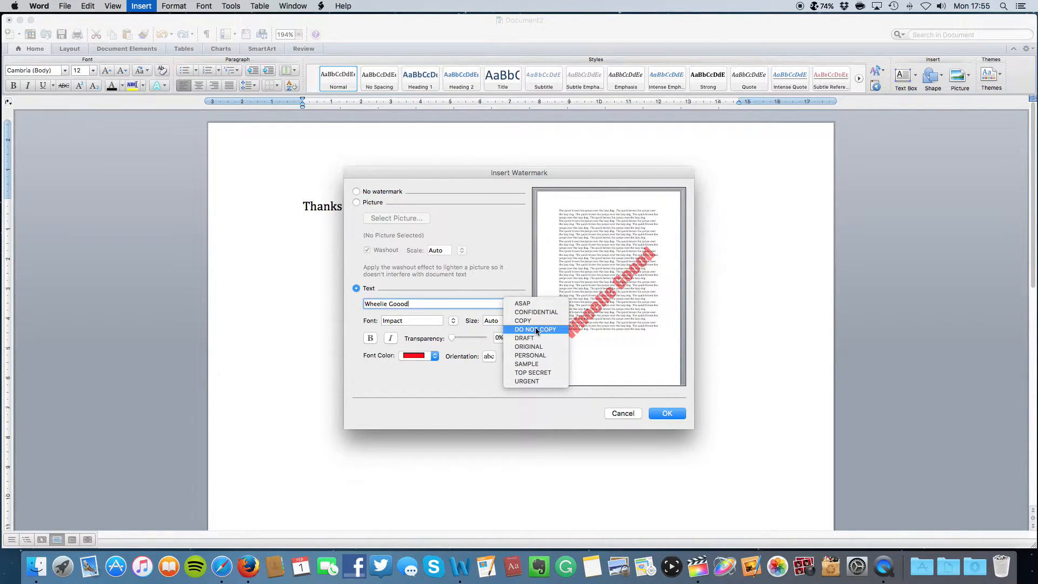
pyautogui.click(538, 363)
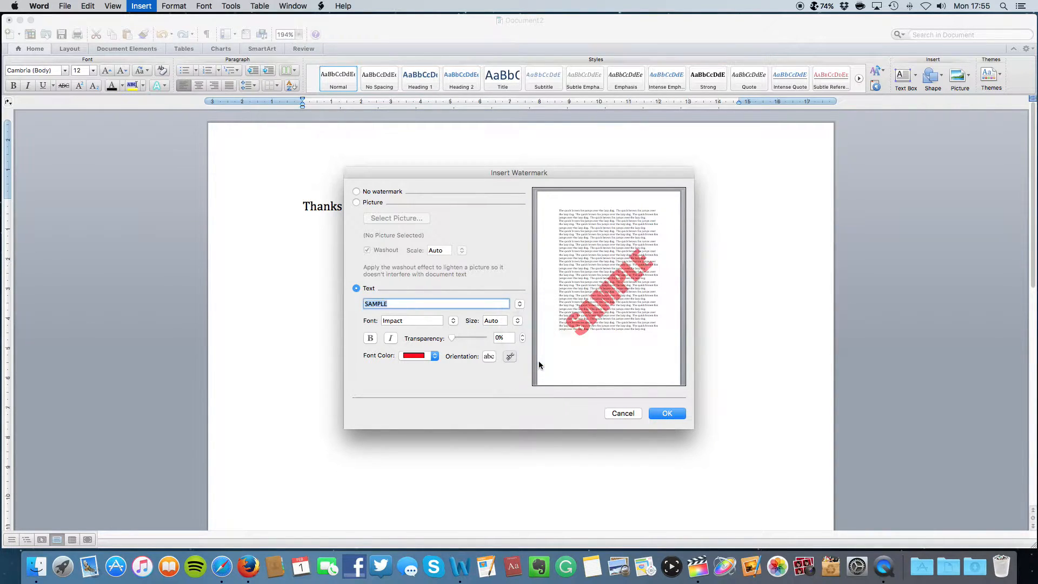
pyautogui.click(519, 304)
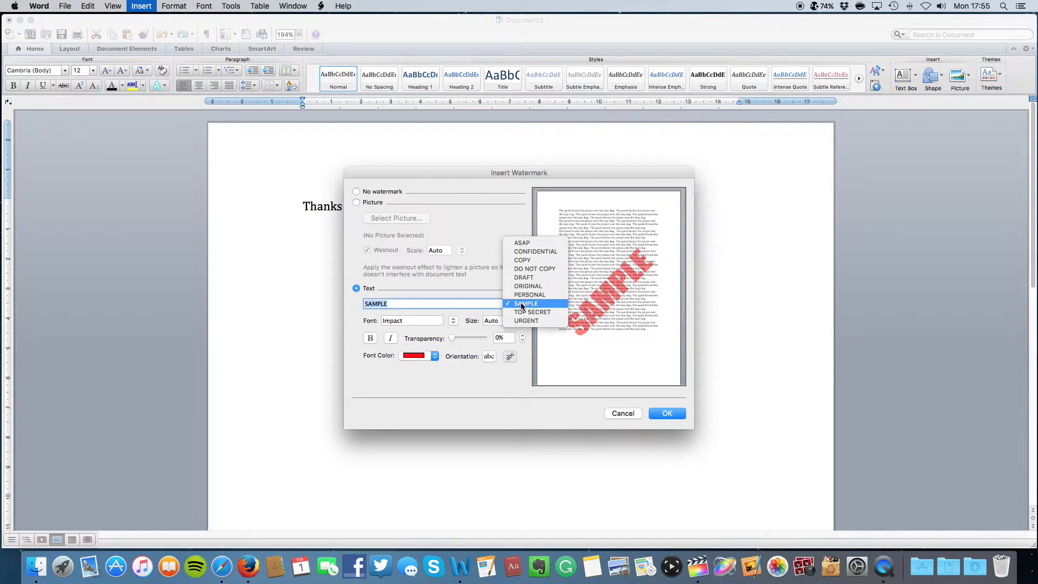
pyautogui.click(549, 312)
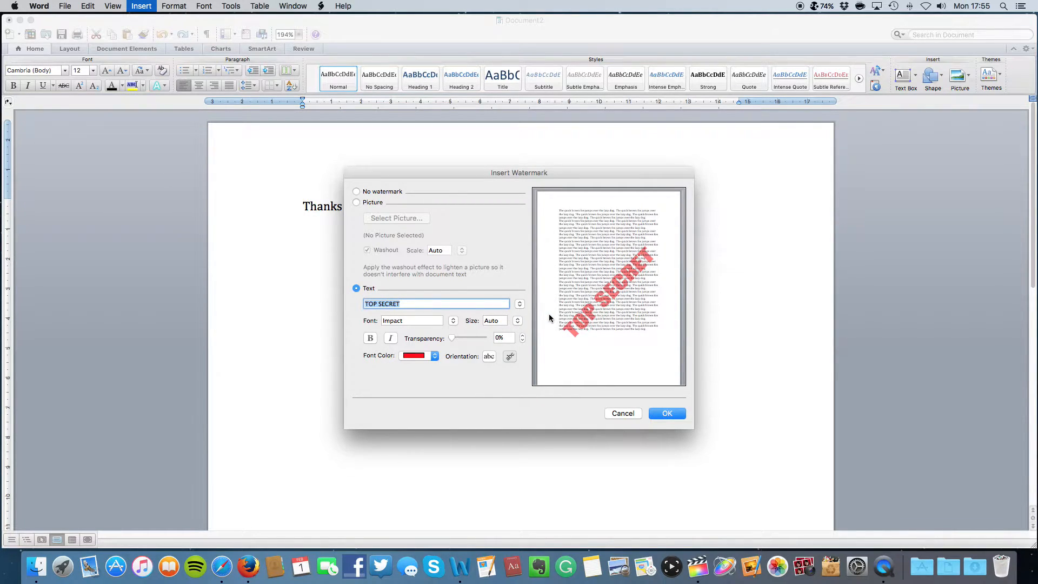
pyautogui.click(520, 305)
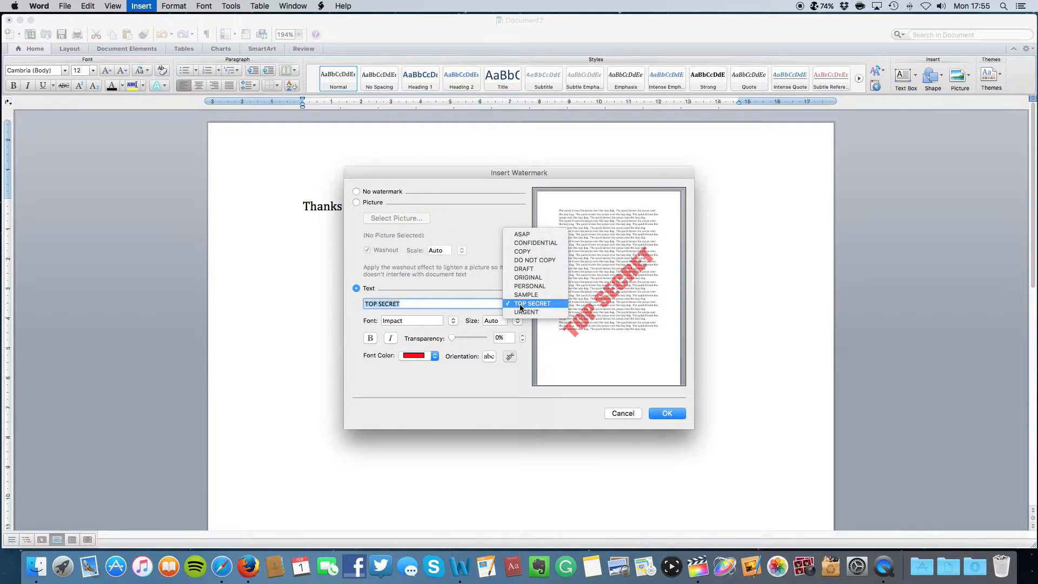
pyautogui.click(533, 312)
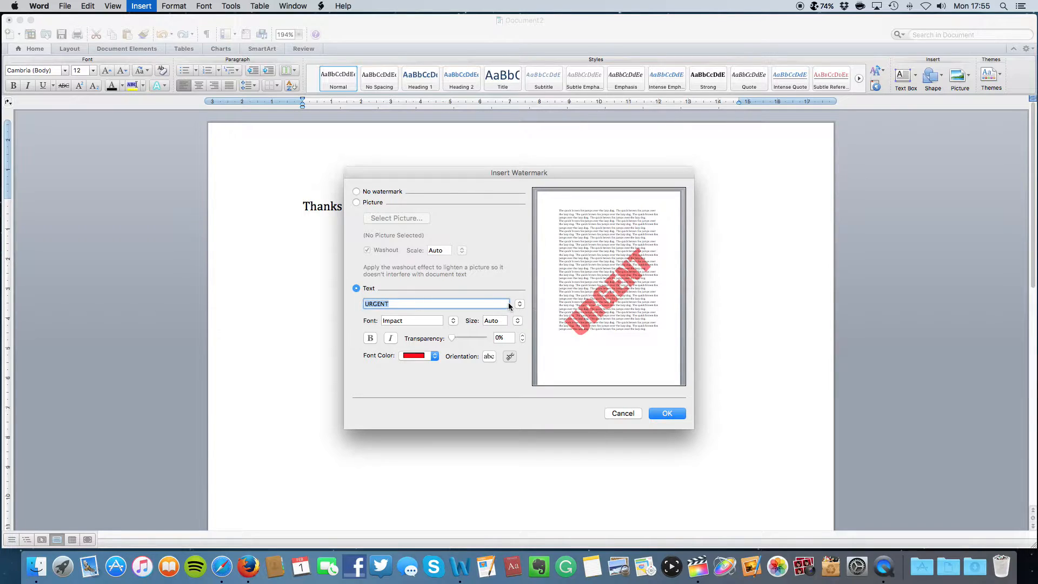
# Try the DO NOT COPY, COPY, CONFIDENTIAL and finally ASAP preset watermark texts
pyautogui.click(520, 304)
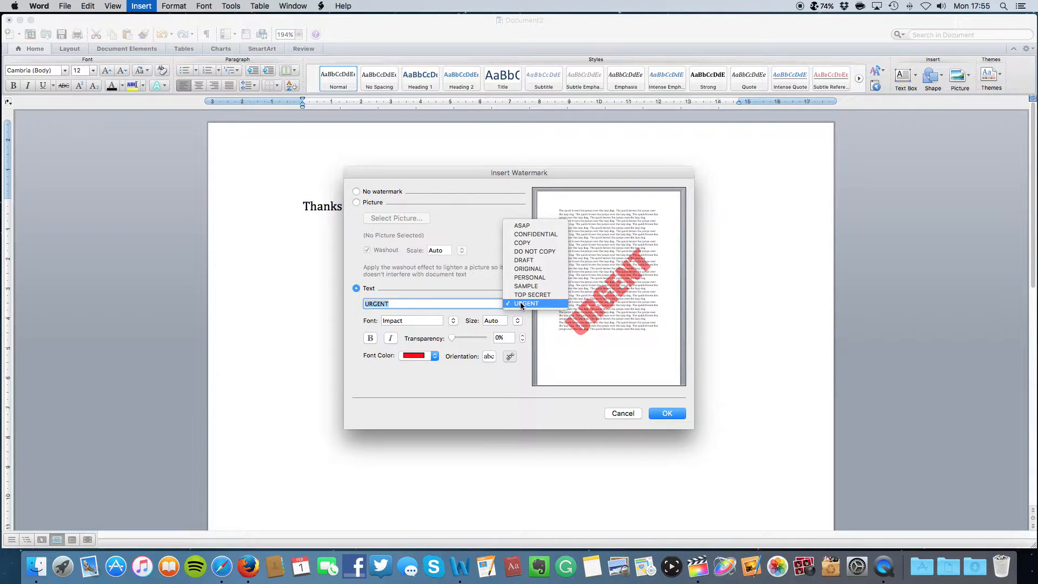
pyautogui.click(535, 252)
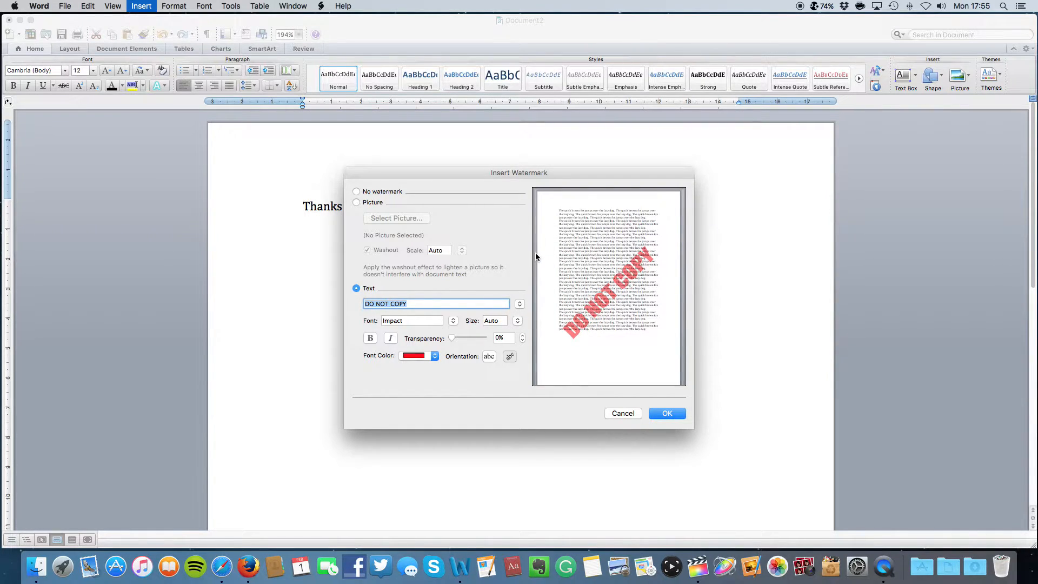
pyautogui.click(520, 302)
pyautogui.click(523, 295)
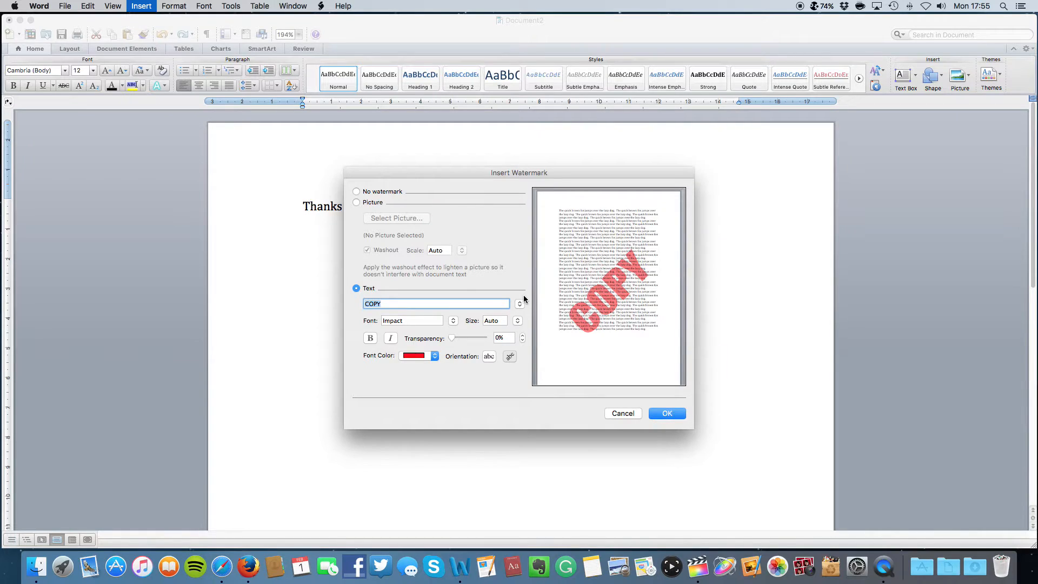
pyautogui.click(521, 304)
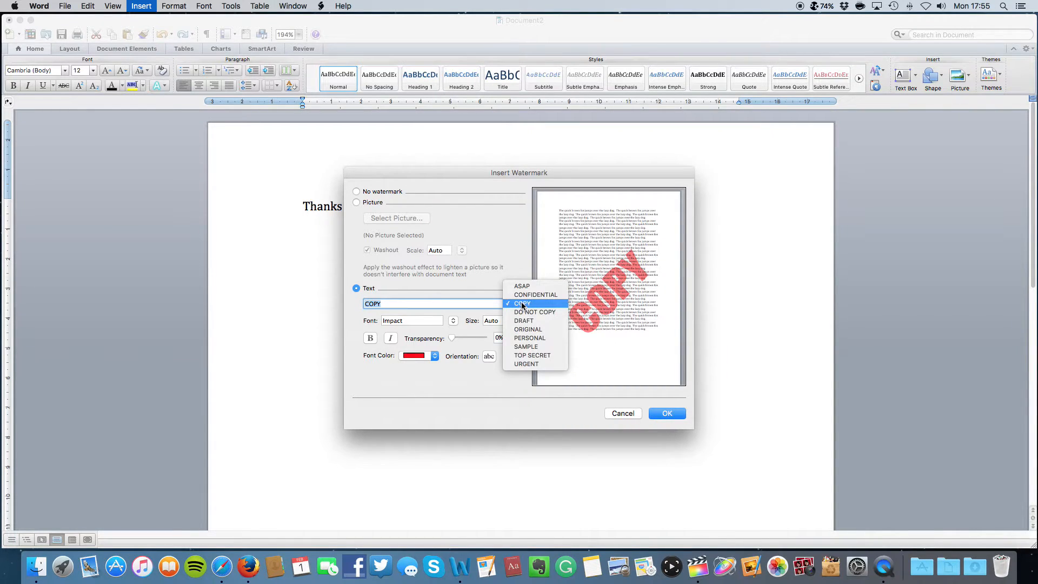
pyautogui.click(525, 294)
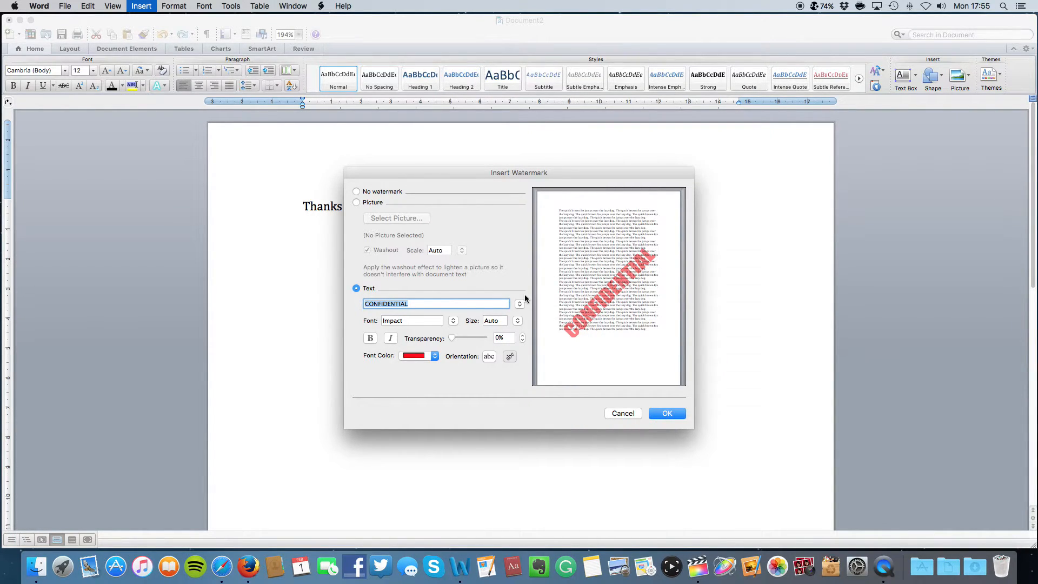
pyautogui.click(519, 304)
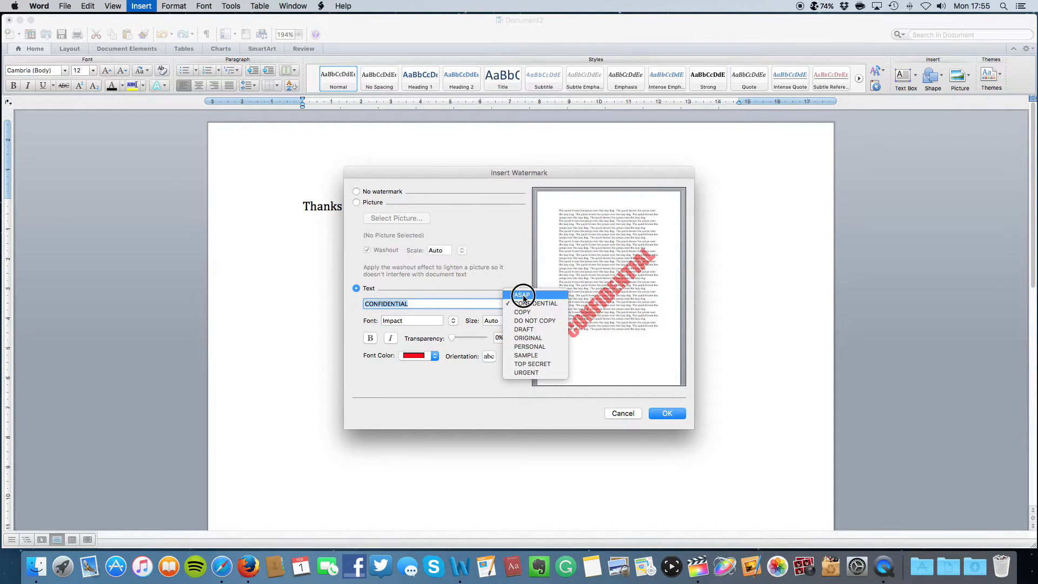
pyautogui.click(523, 295)
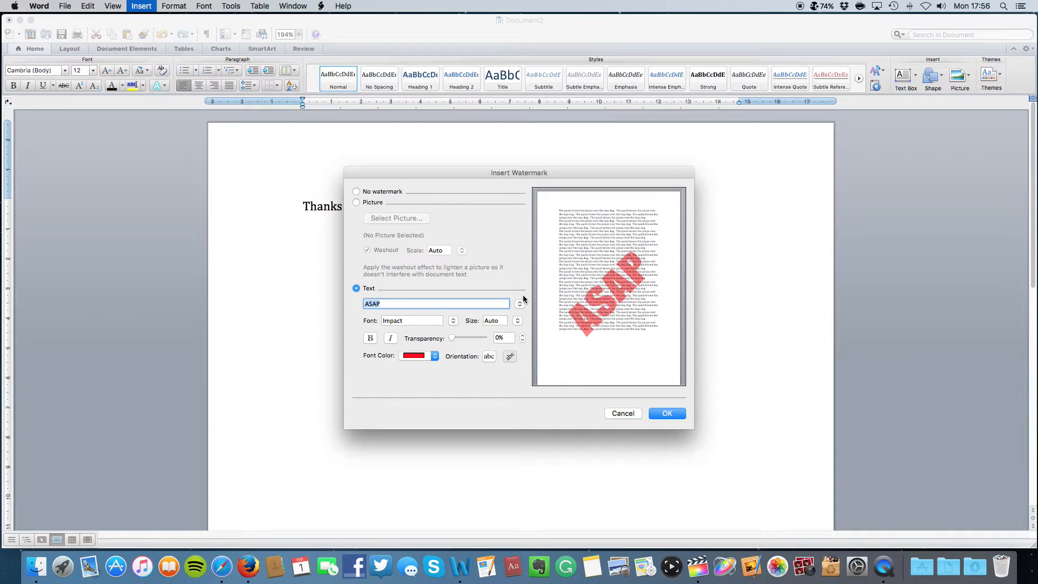
# Replace the watermark text with 'Wheelie Goood' and apply the watermark
pyautogui.write('Wheelie Goood')
pyautogui.click(666, 414)
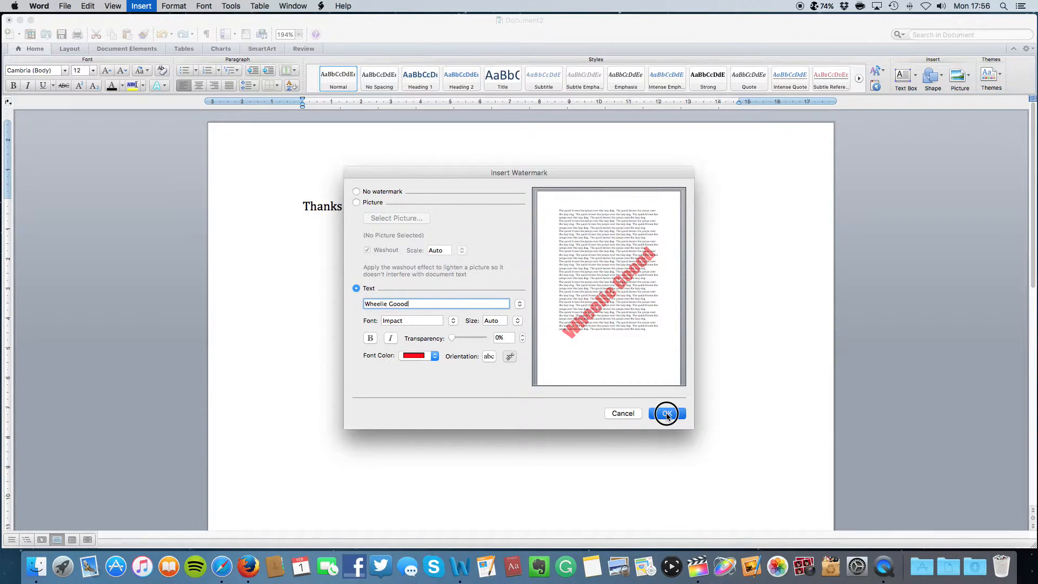
pyautogui.scroll(-8, 595, 299)
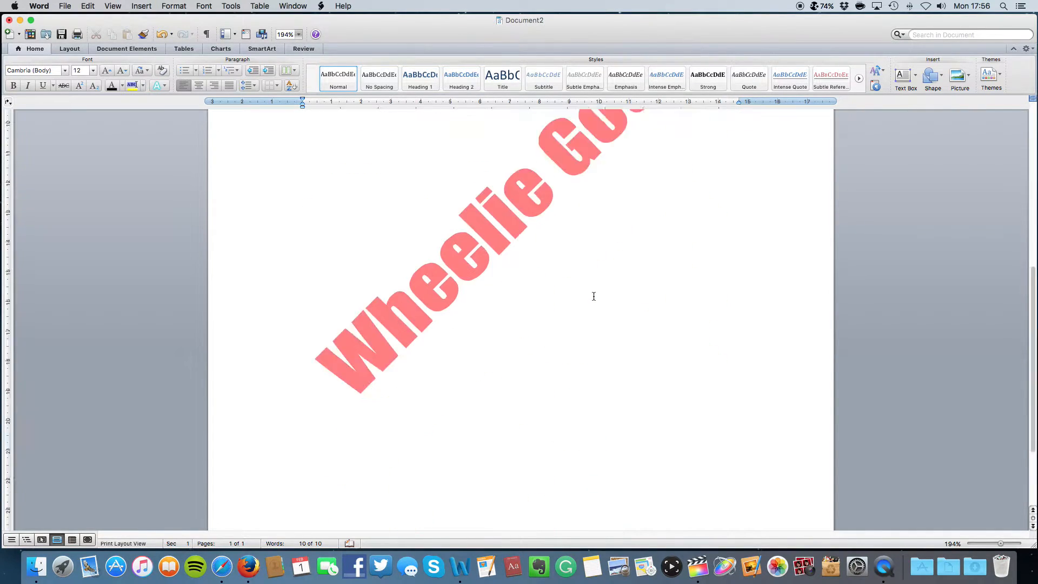
pyautogui.scroll(8, 590, 295)
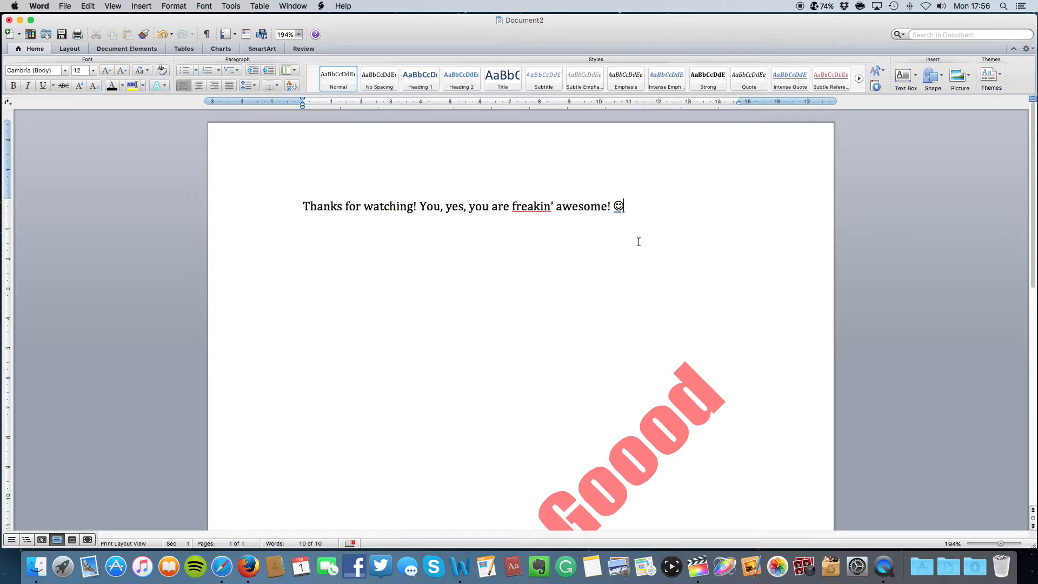
# Remove the stray 'a', copy the Thanks for watching line, and start a new line
pyautogui.write('a')
pyautogui.press('BackSpace')
pyautogui.press('super+a')
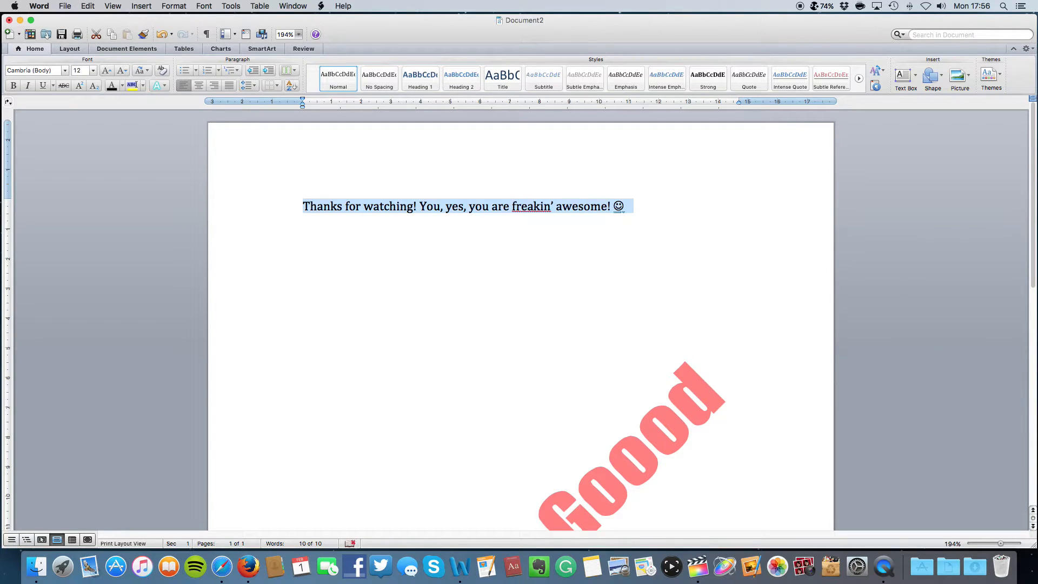
pyautogui.press('super+c')
pyautogui.press('Right')
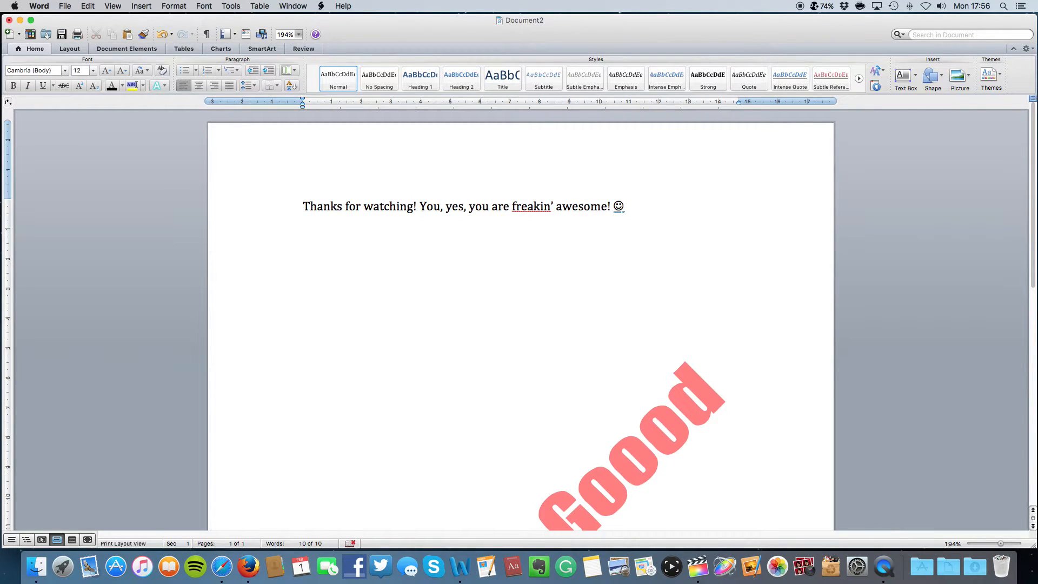
pyautogui.press('Return')
# Paste the copied line repeatedly until the text extends onto page 2
pyautogui.press('super+v')
pyautogui.press('super+v')
pyautogui.press('super+v')
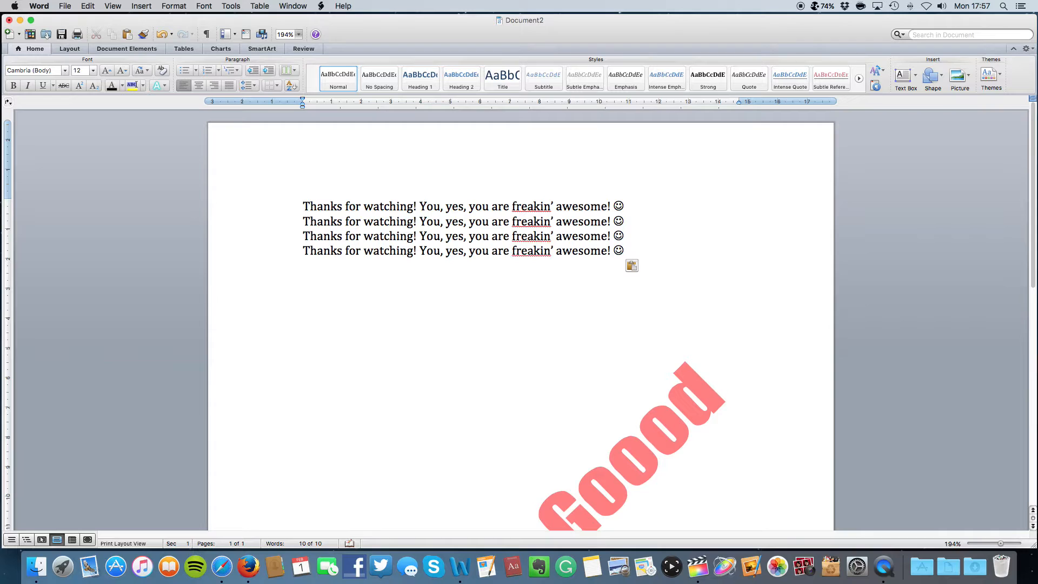
pyautogui.press('super+v')
pyautogui.press('super+v')
pyautogui.press('super+v')
pyautogui.press('super+v')
pyautogui.press('super+v')
pyautogui.press('super+v')
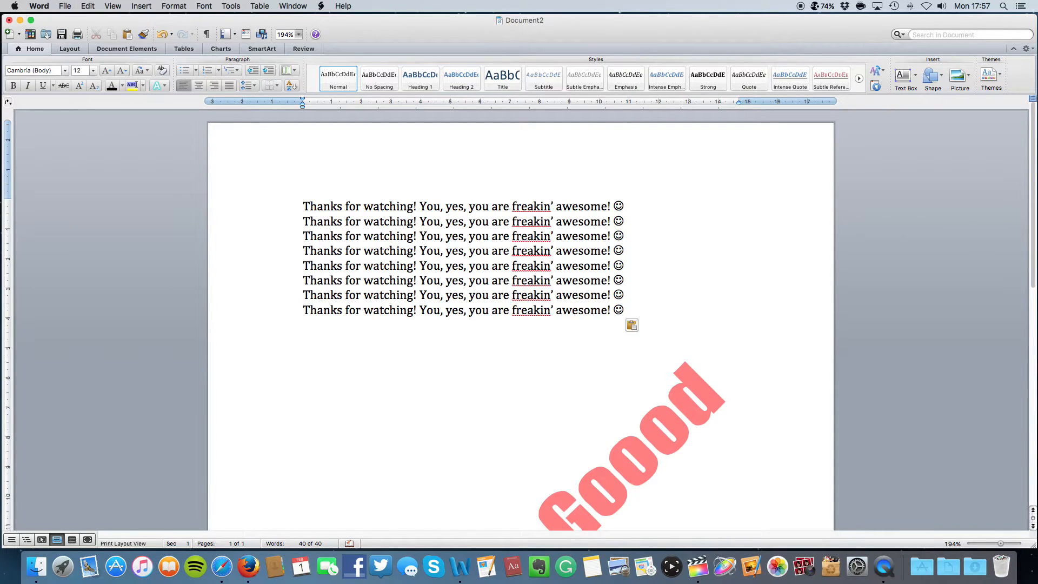
pyautogui.press('super+v')
pyautogui.press('super+v')
pyautogui.press('super+v')
pyautogui.press('super+v')
pyautogui.press('super+v')
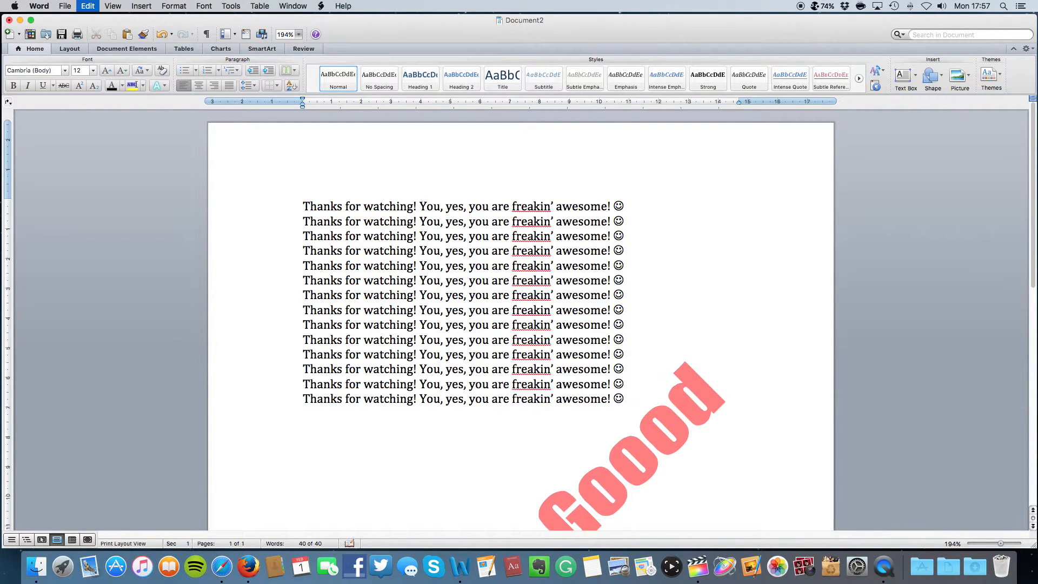
pyautogui.press('super+v')
pyautogui.press('super+v')
pyautogui.press('super+v')
pyautogui.press('super+v')
pyautogui.press('super+v')
pyautogui.press('super+v')
pyautogui.press('super+v')
pyautogui.press('super+v')
pyautogui.press('super+v')
pyautogui.press('super+v')
pyautogui.press('super+v')
pyautogui.press('super+v')
pyautogui.press('super+v')
pyautogui.press('super+v')
pyautogui.press('super+v')
pyautogui.press('super+v')
pyautogui.press('super+v')
pyautogui.press('super+v')
pyautogui.press('super+v')
pyautogui.press('super+v')
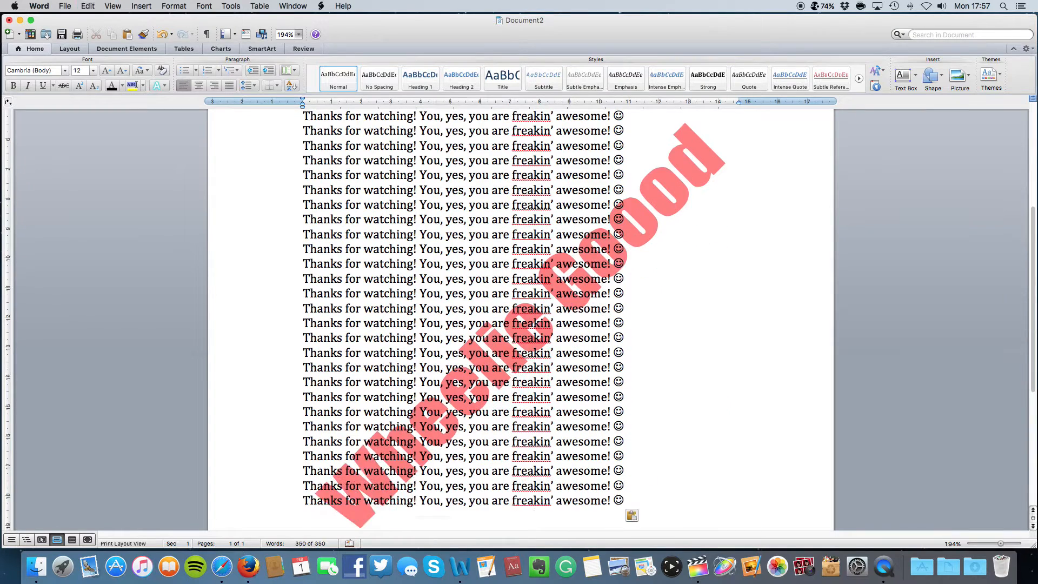
pyautogui.press('super+v')
pyautogui.press('super+v')
pyautogui.press('super+v')
pyautogui.press('super+v')
pyautogui.press('super+v')
pyautogui.press('super+v')
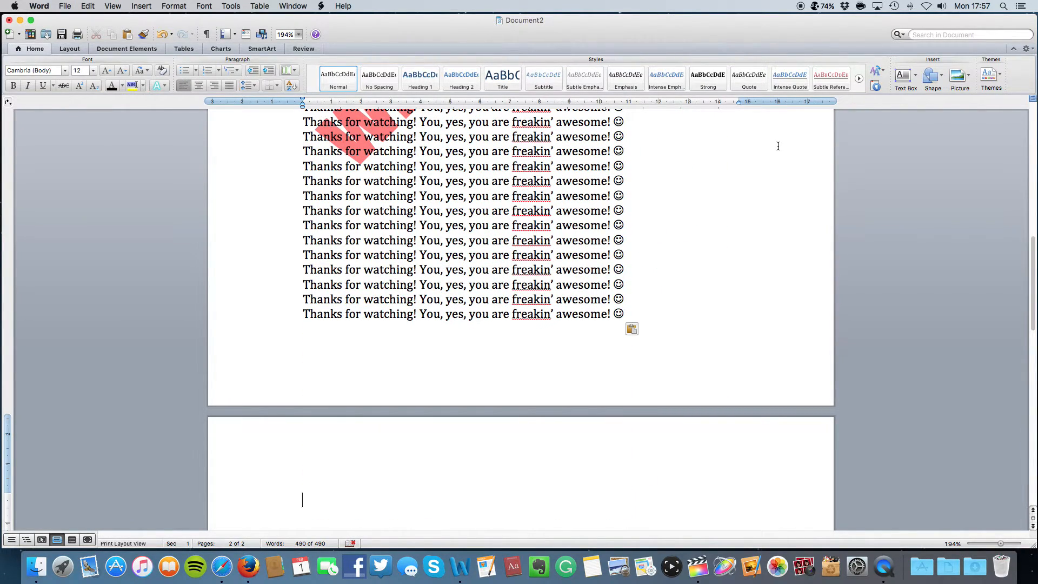
pyautogui.scroll(15, 595, 221)
pyautogui.click(647, 214)
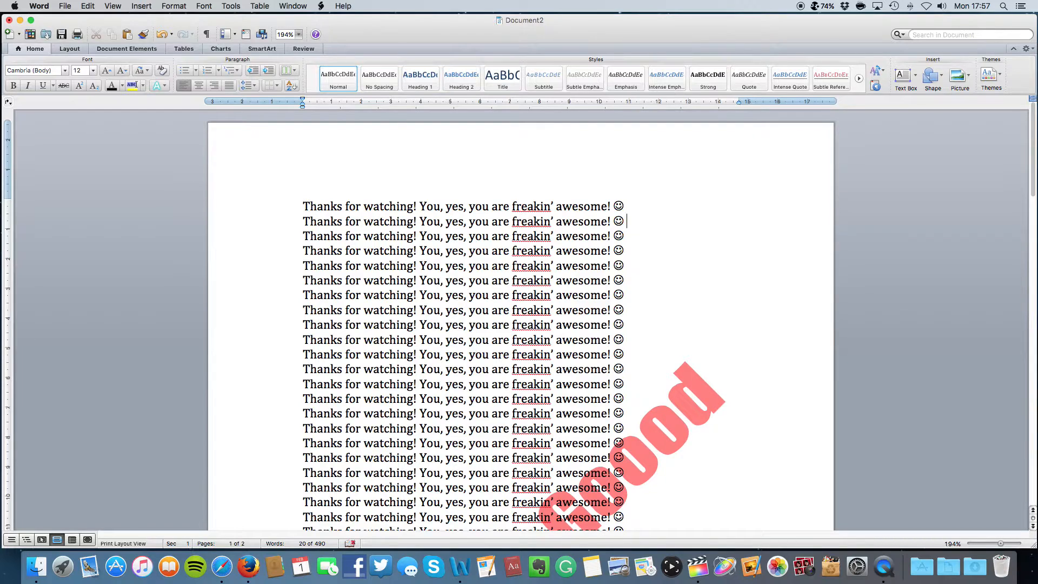
pyautogui.press('super+v')
pyautogui.press('super+v')
pyautogui.press('super+v')
pyautogui.press('super+v')
pyautogui.press('super+v')
pyautogui.press('super+v')
pyautogui.press('super+v')
pyautogui.press('super+v')
pyautogui.press('super+v')
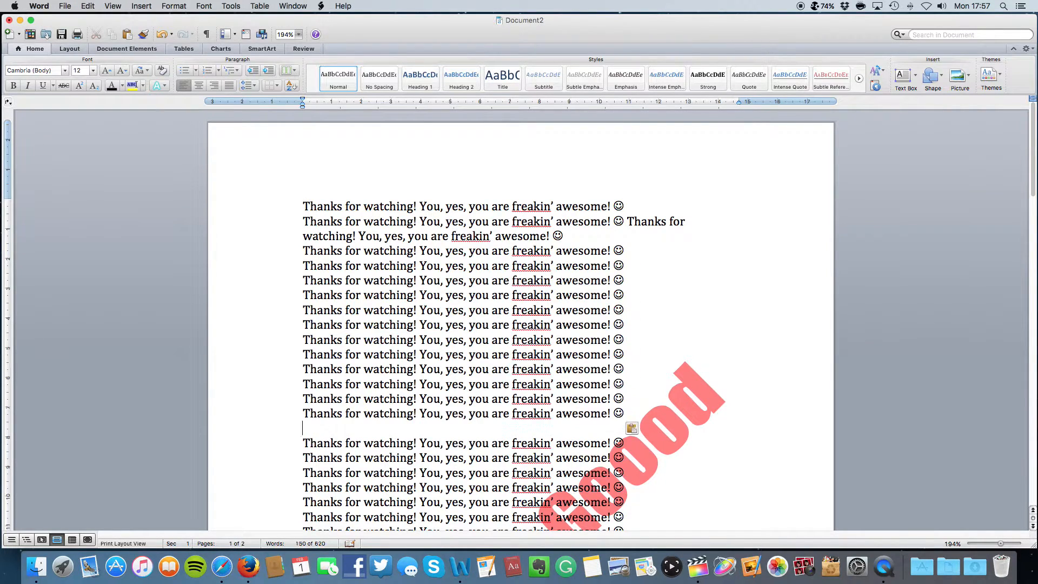
# Attempt saving twice, cancel the PDF-format alert, and select all the text
pyautogui.press('super+s')
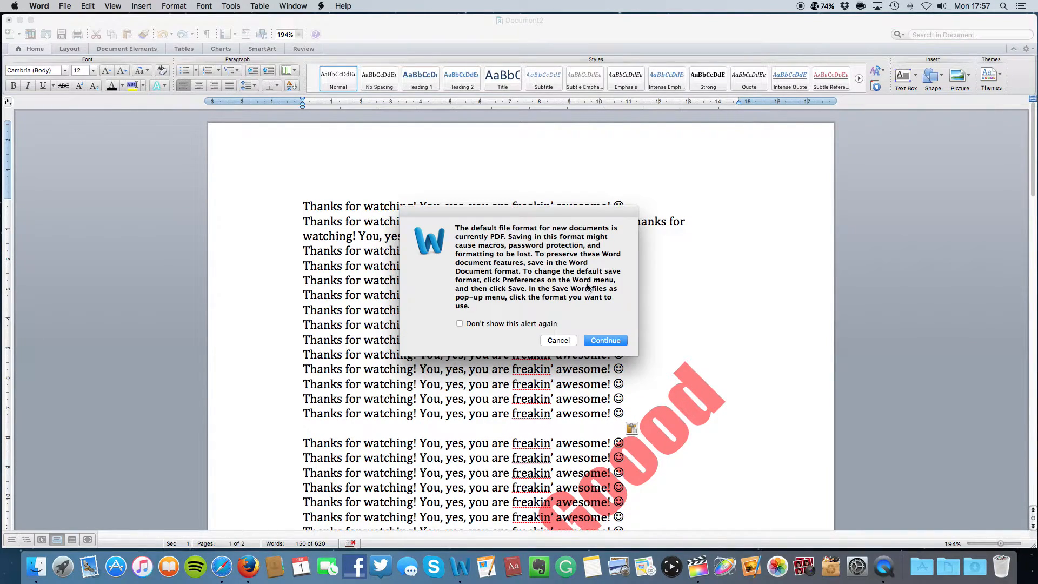
pyautogui.click(565, 341)
pyautogui.press('super+s')
pyautogui.click(560, 340)
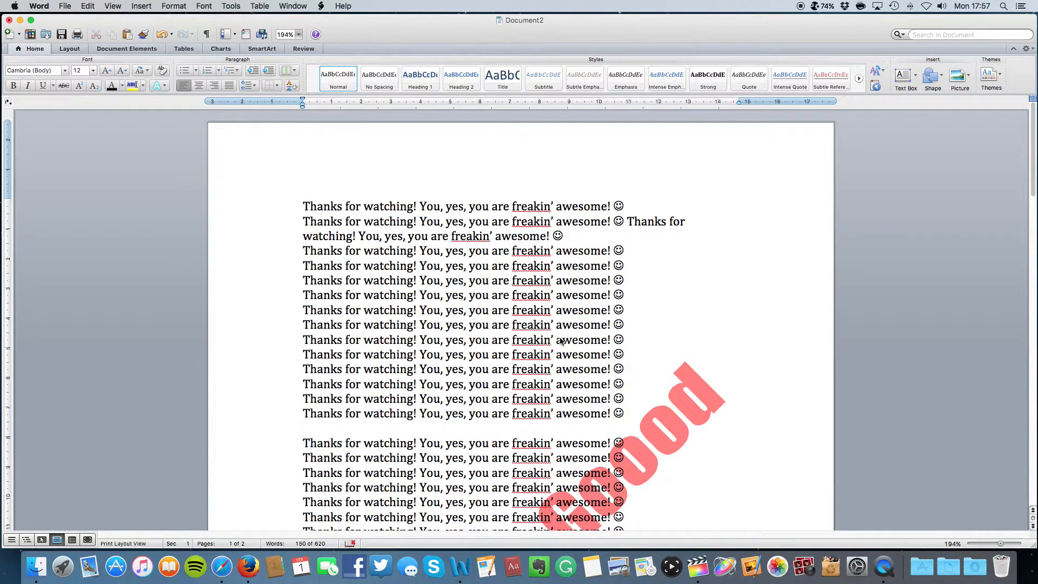
pyautogui.press('super+a')
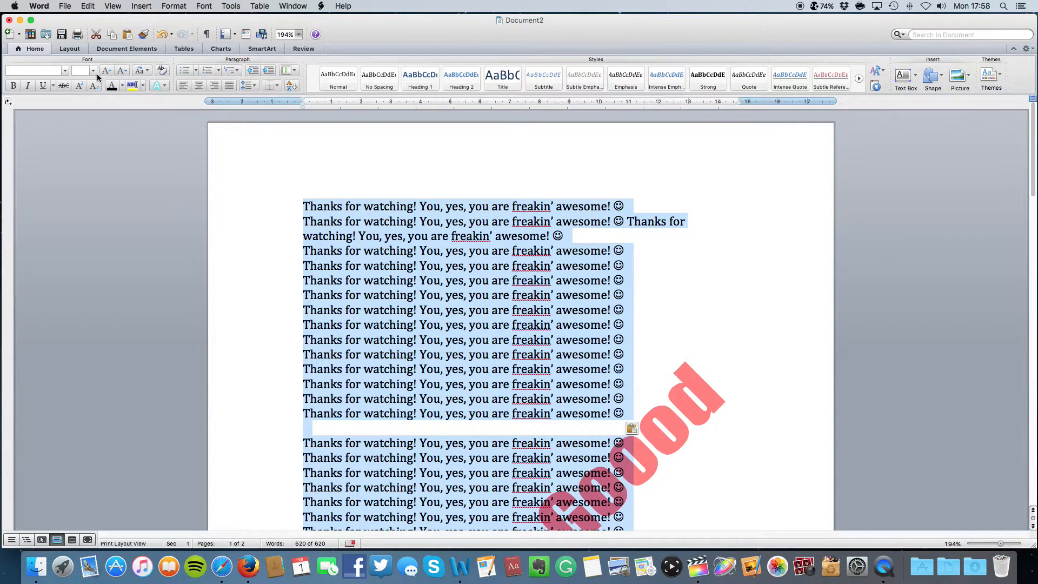
# Increase the font size of all repeated lines and review the watermark on both pages
pyautogui.click(93, 72)
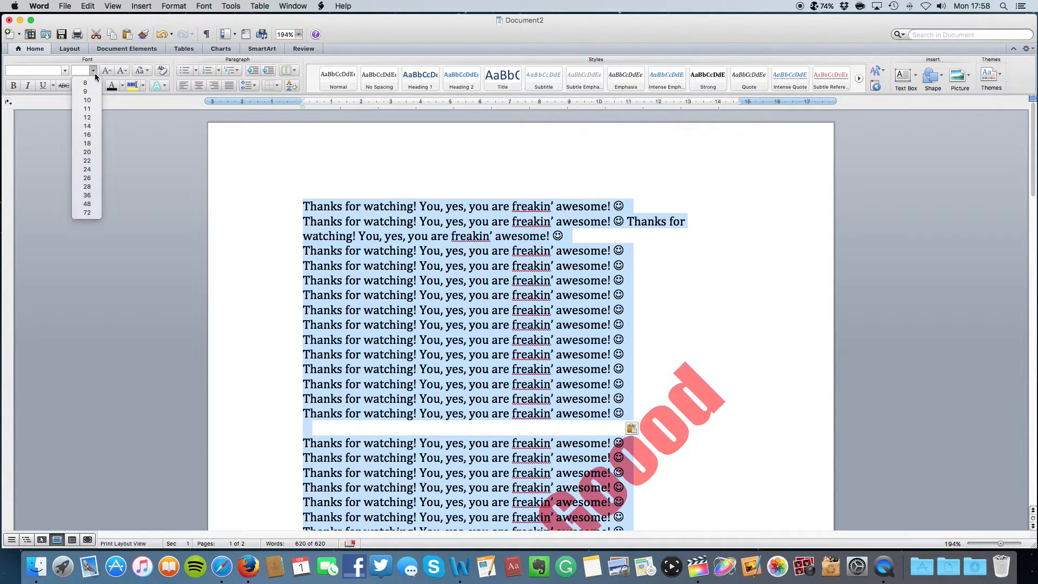
pyautogui.click(91, 122)
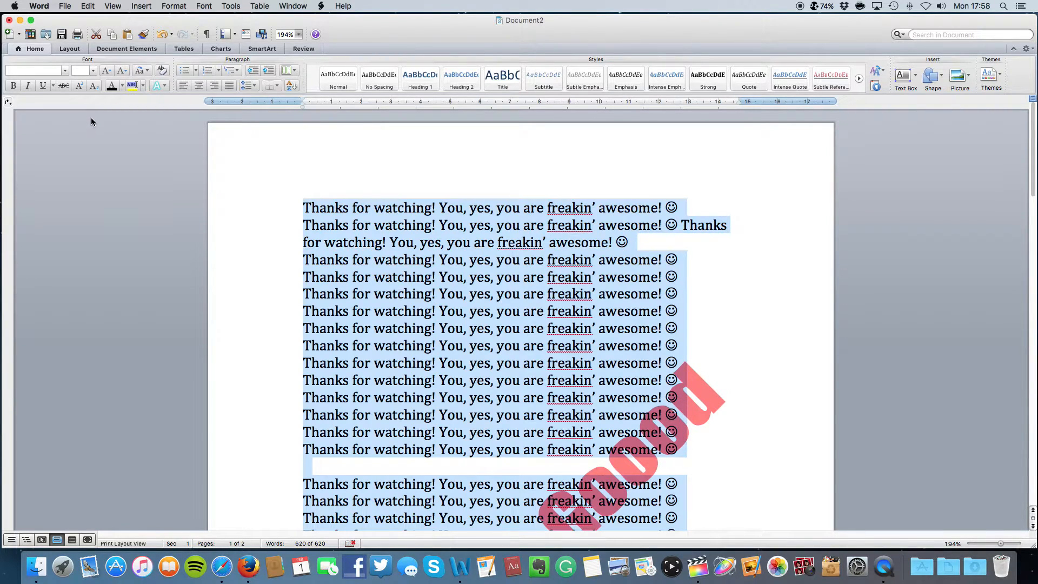
pyautogui.click(93, 71)
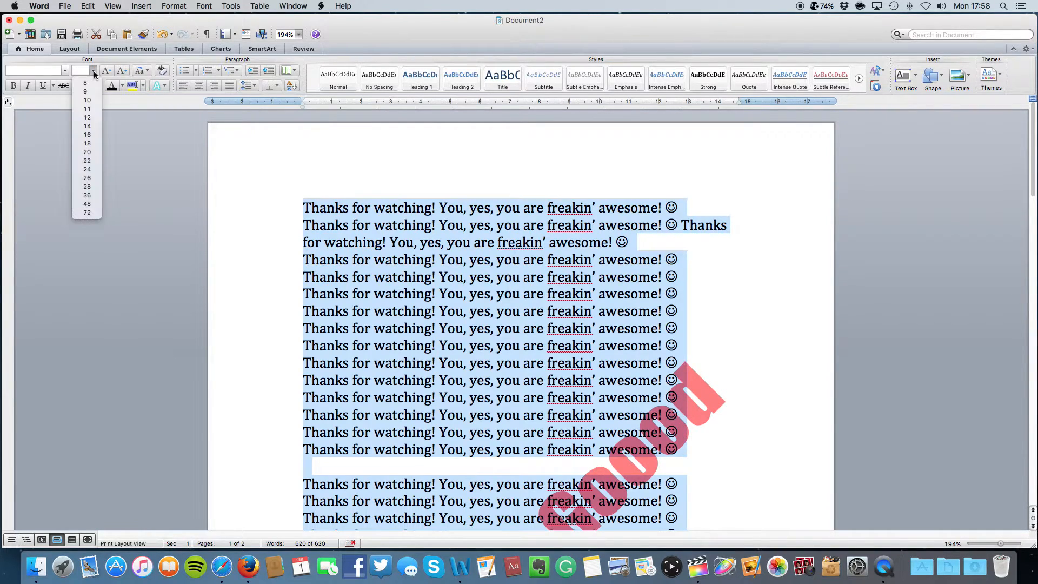
pyautogui.click(99, 139)
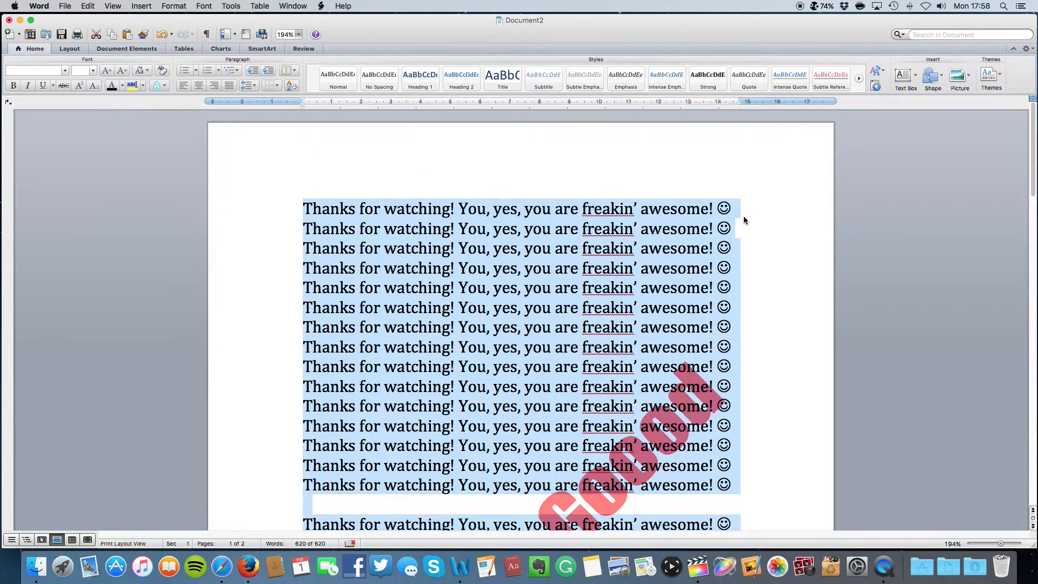
pyautogui.click(745, 216)
pyautogui.scroll(-15, 778, 210)
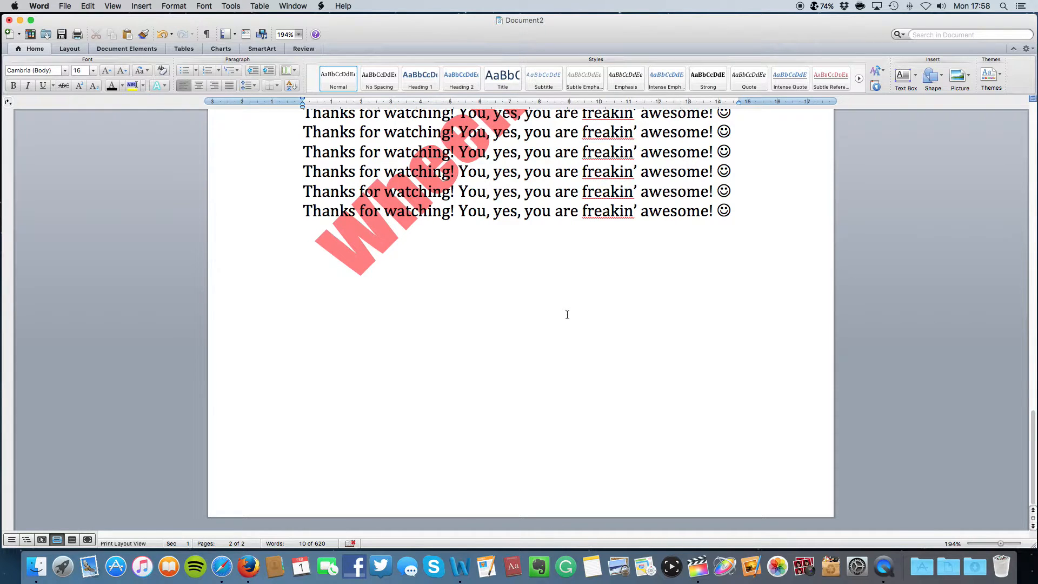
pyautogui.scroll(15, 567, 315)
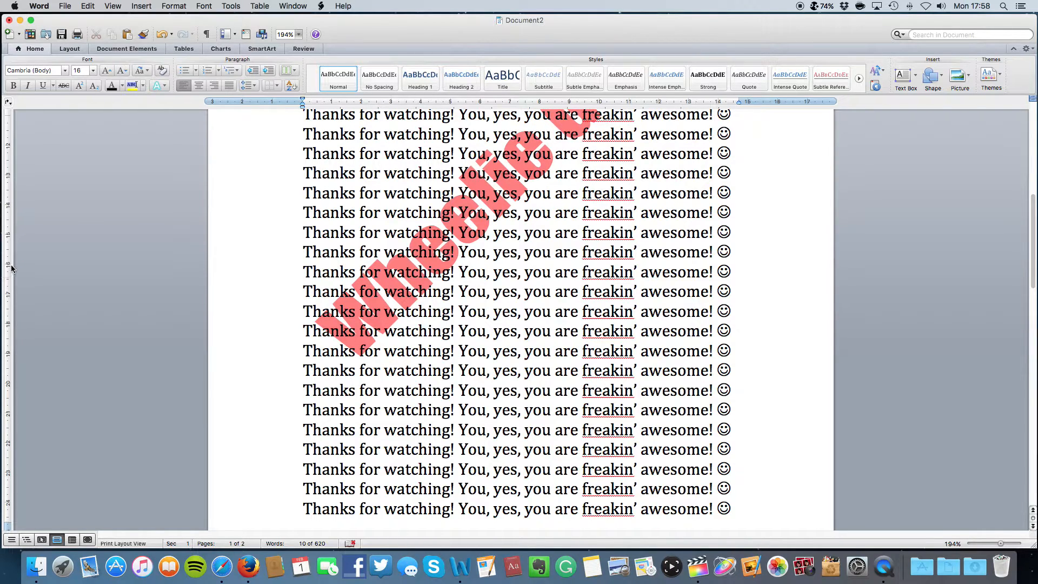
pyautogui.scroll(15, 303, 248)
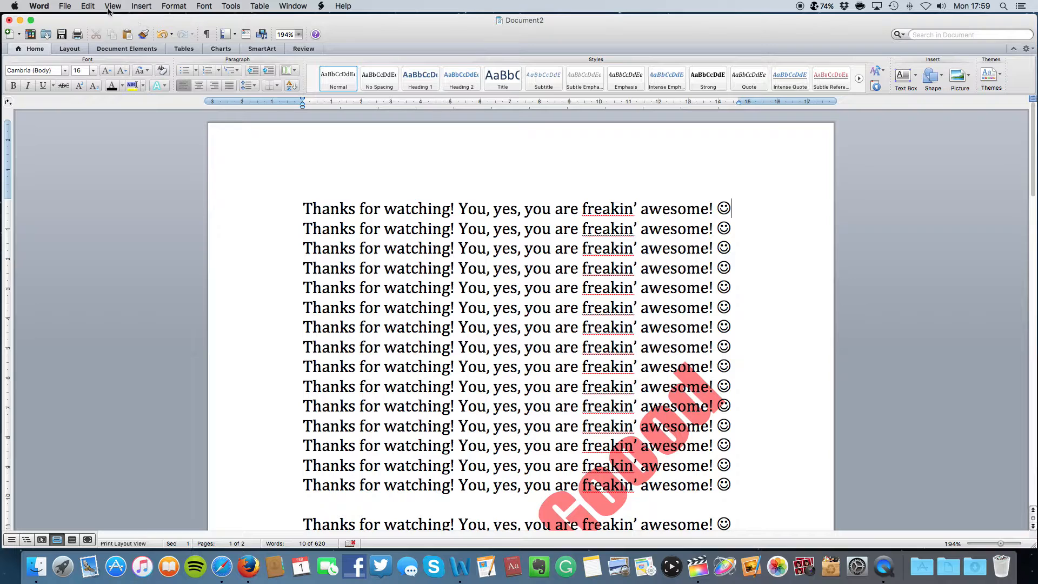
# Save to the Desktop as Thanks for watching.doc in Word 97-2004 Document format
pyautogui.click(72, 7)
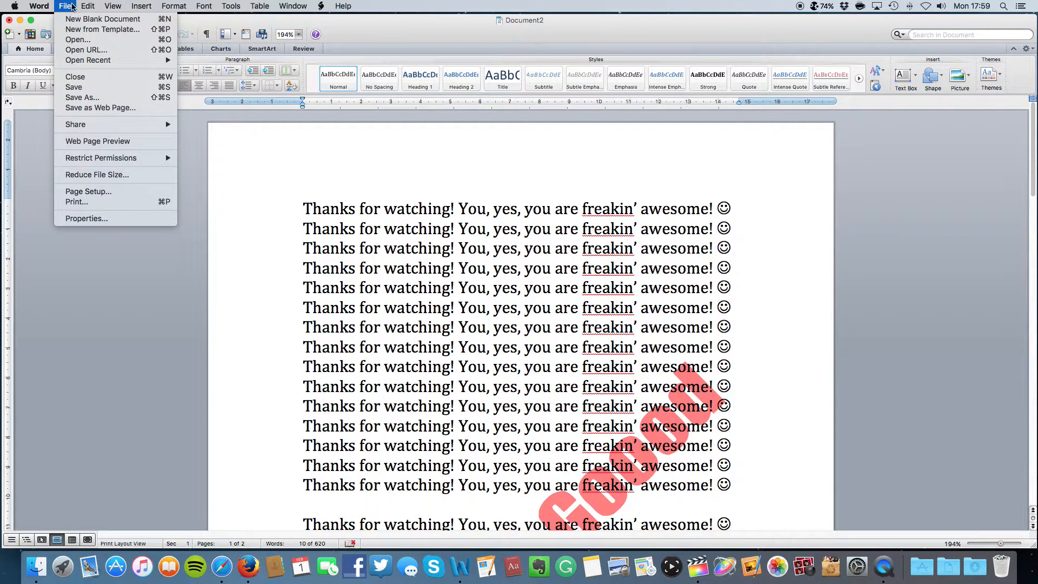
pyautogui.click(88, 91)
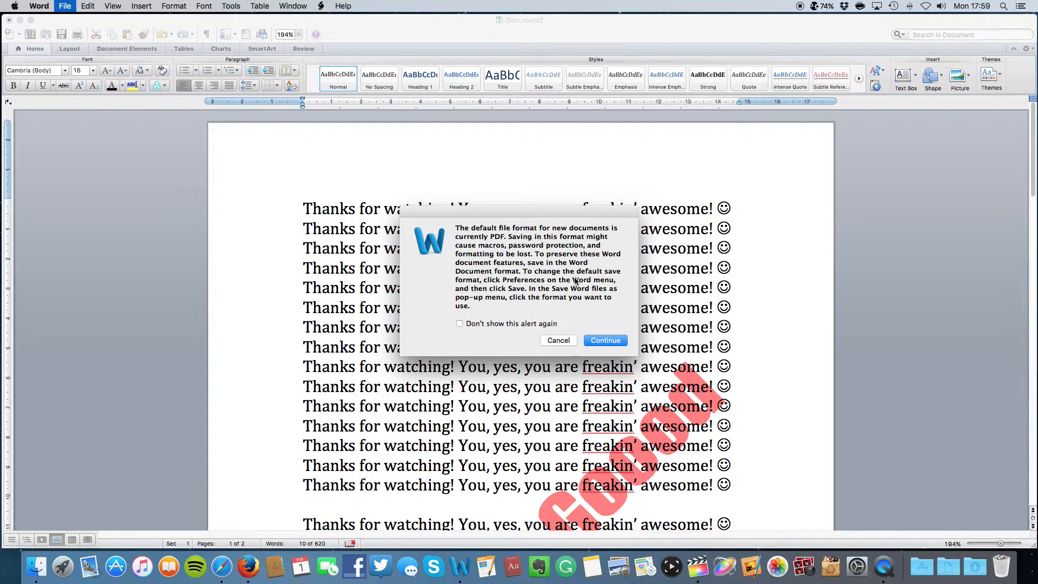
pyautogui.click(612, 343)
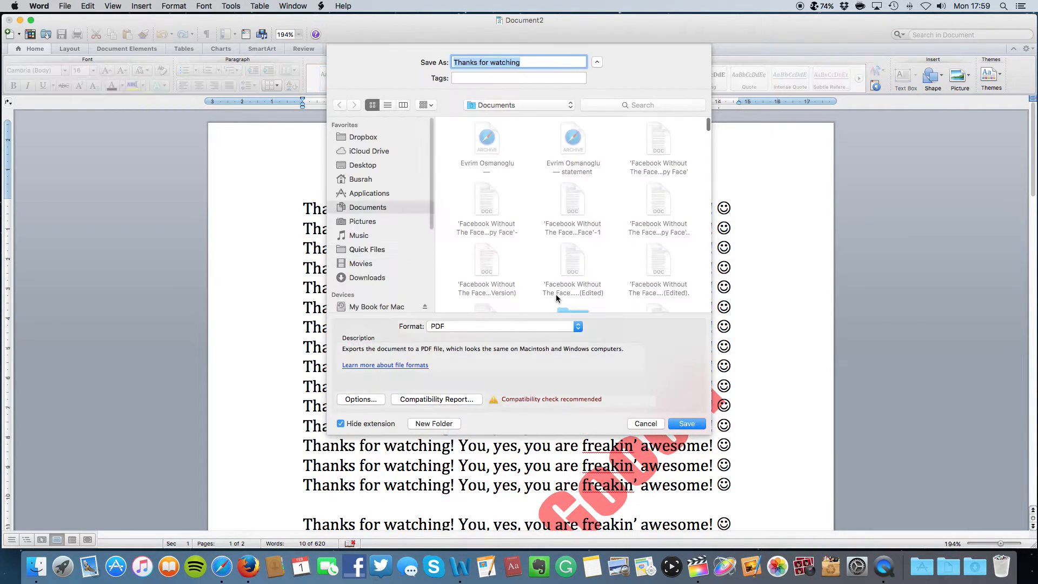
pyautogui.click(544, 326)
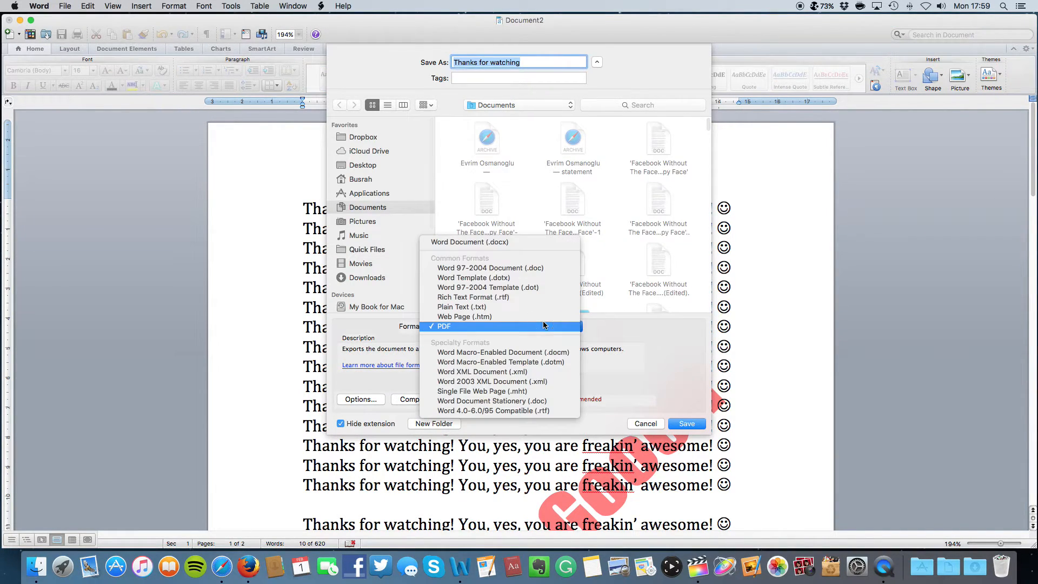
pyautogui.click(519, 270)
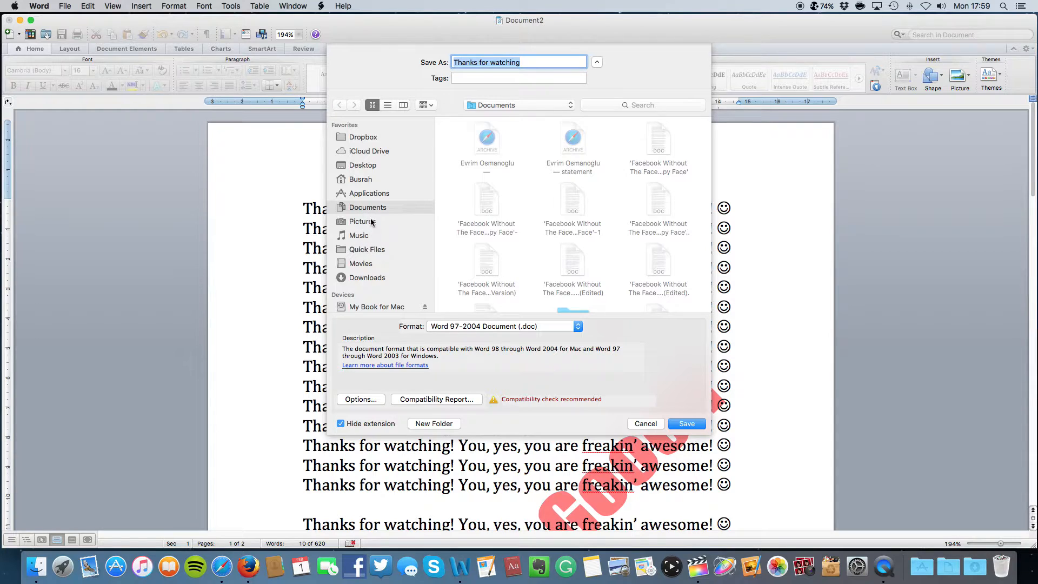
pyautogui.click(372, 162)
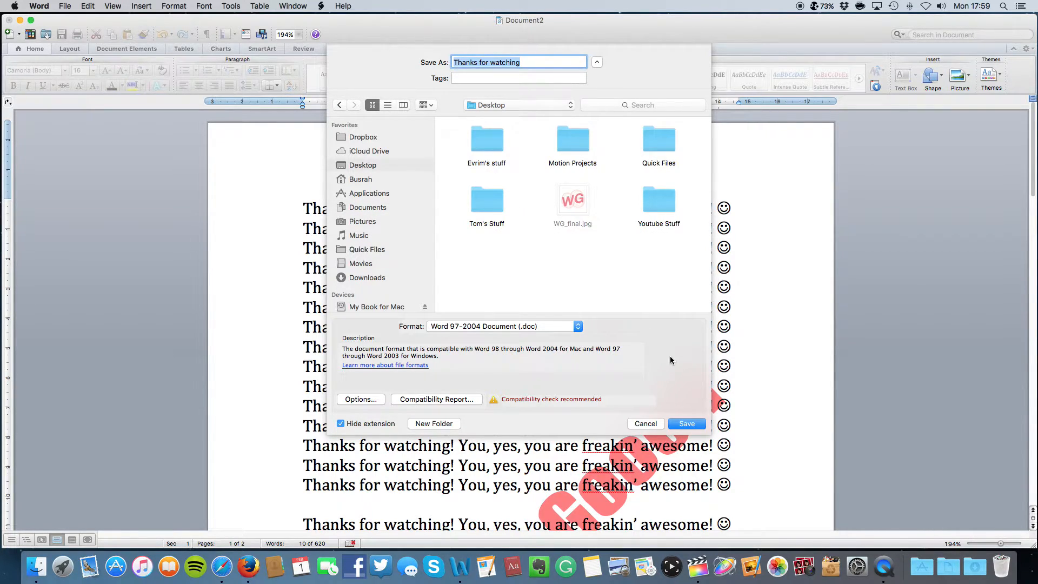
pyautogui.click(704, 427)
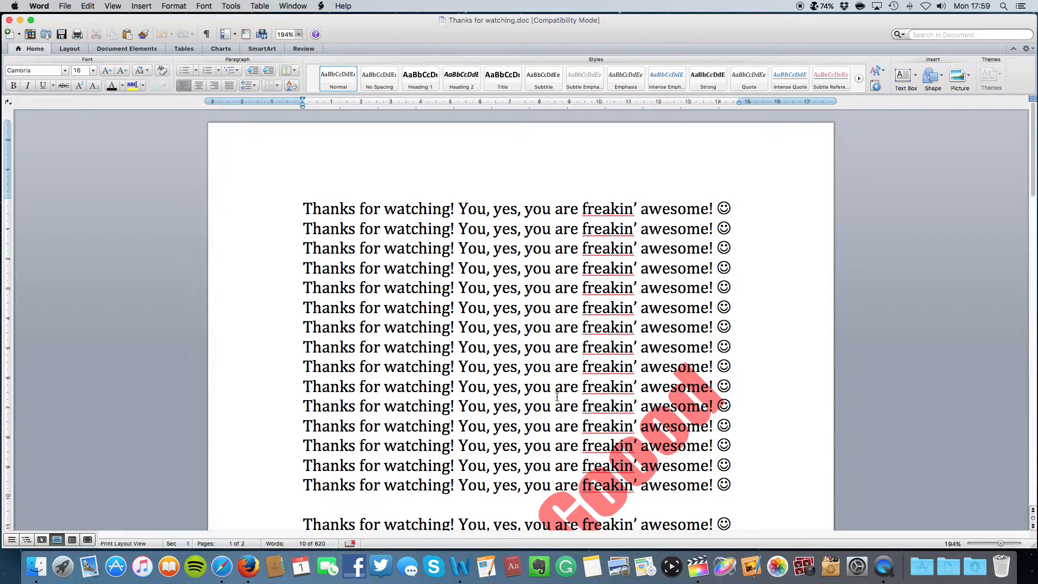
pyautogui.click(68, 9)
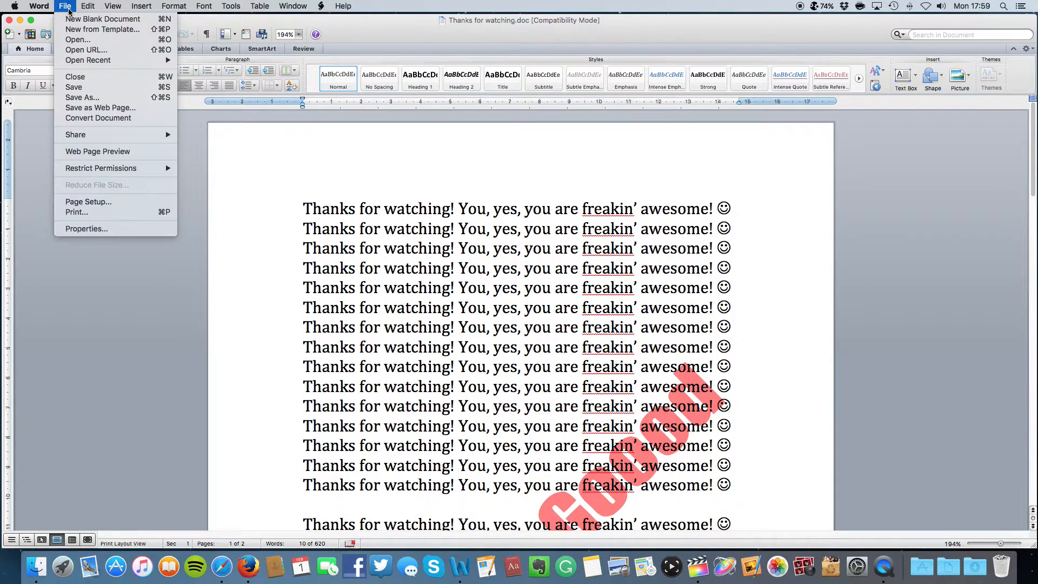
pyautogui.click(95, 96)
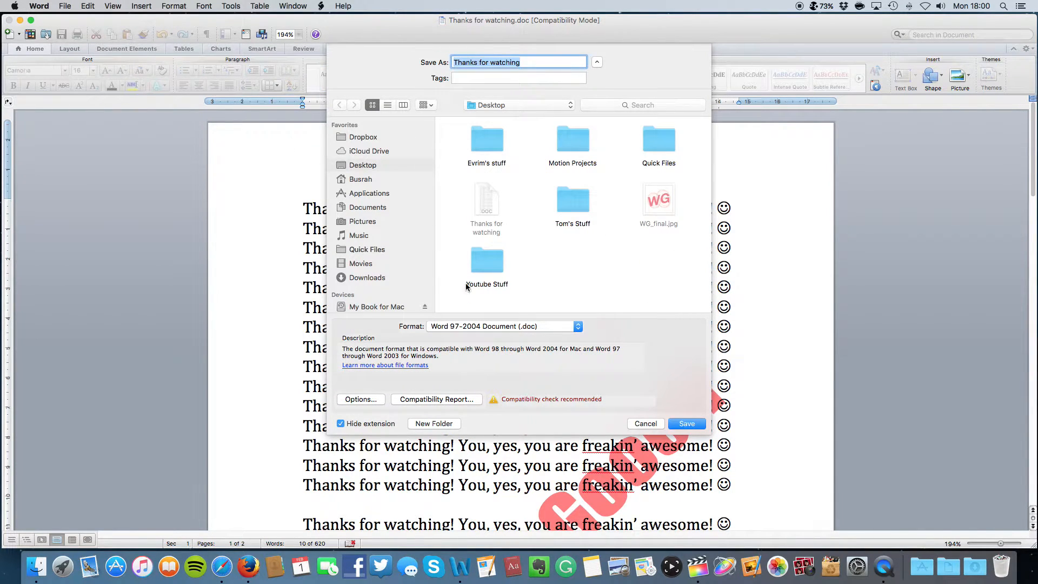
pyautogui.click(361, 400)
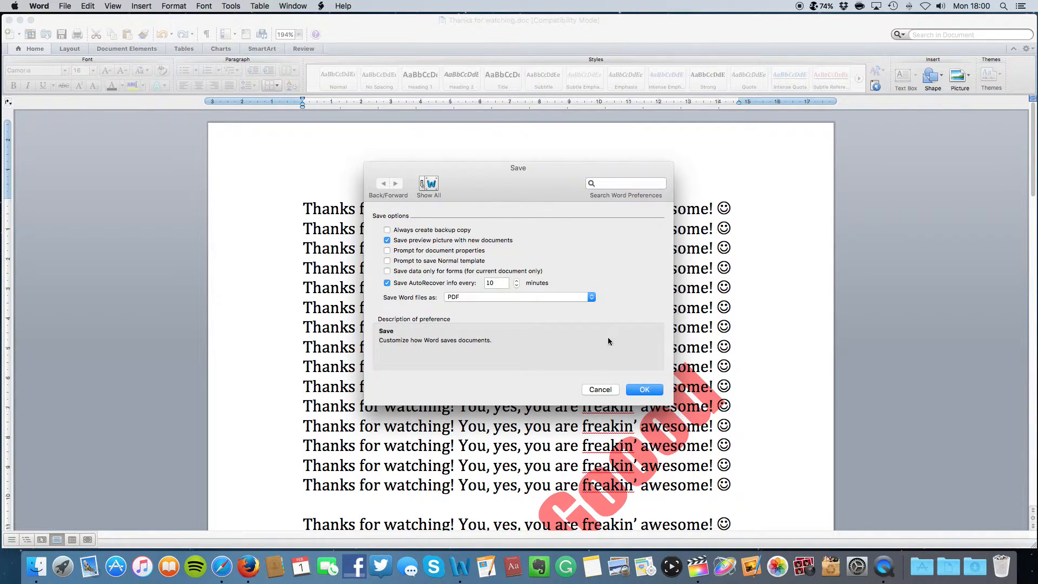
pyautogui.click(601, 389)
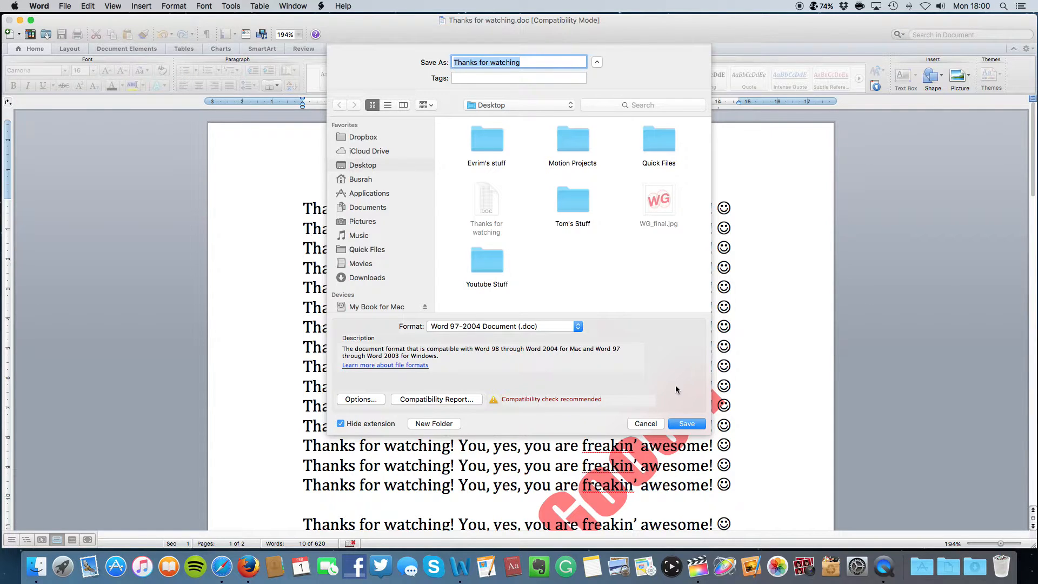
pyautogui.click(646, 424)
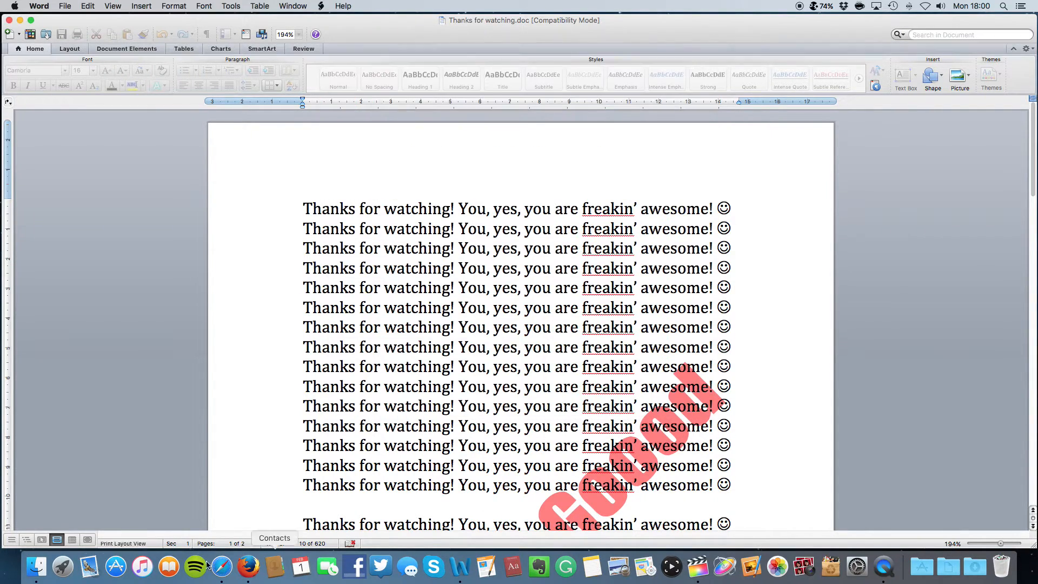
pyautogui.click(26, 562)
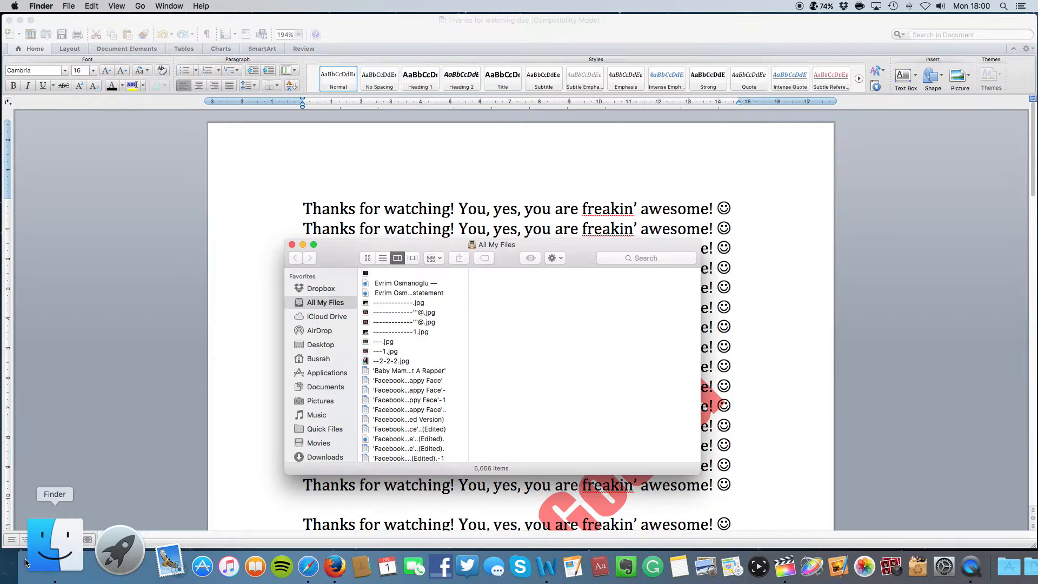
# Open Get Info for Thanks for watching on the Desktop and tick Locked
pyautogui.click(320, 346)
pyautogui.click(397, 302)
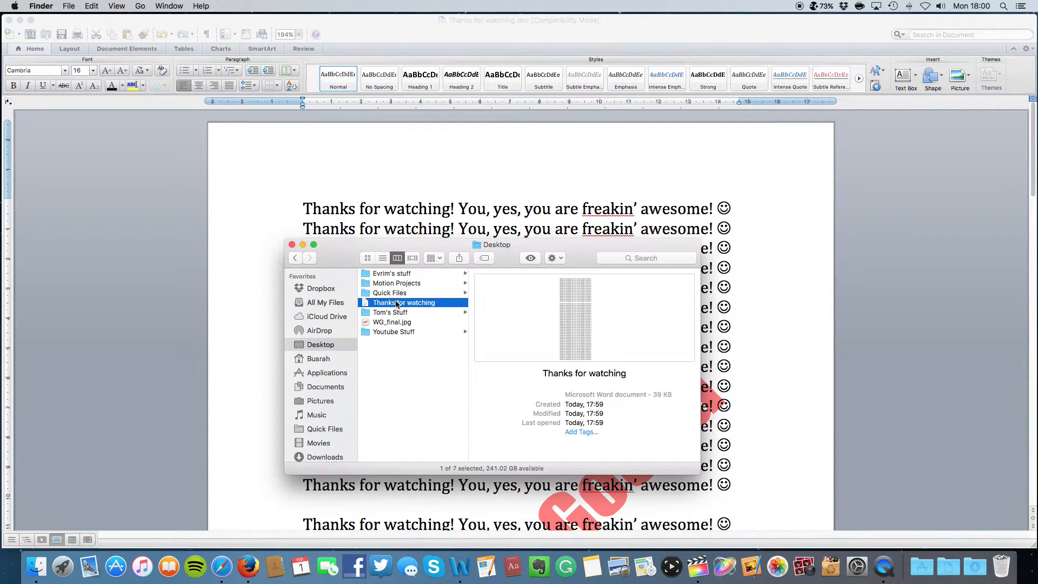
pyautogui.rightClick(396, 303)
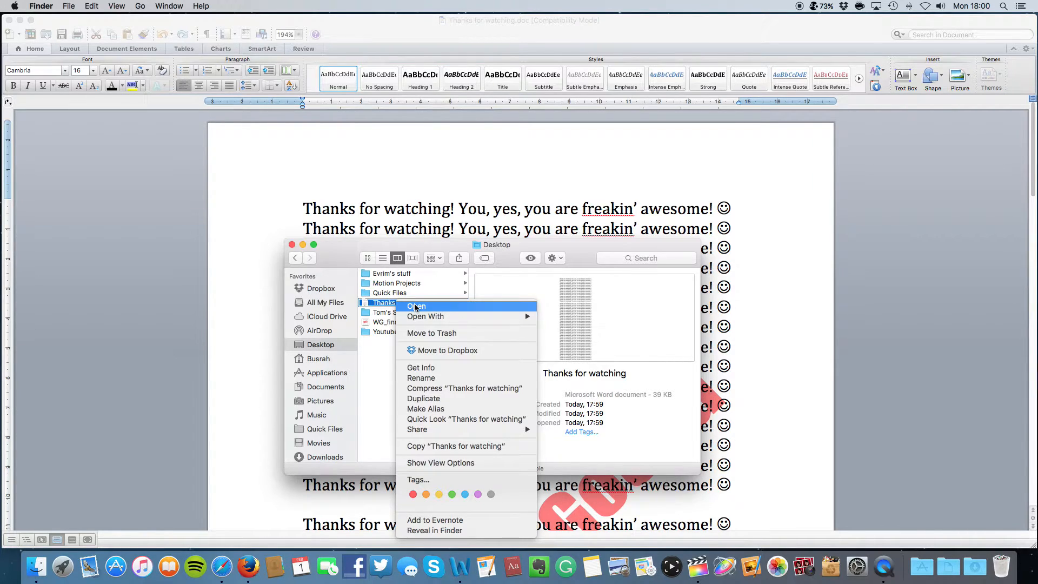
pyautogui.click(624, 304)
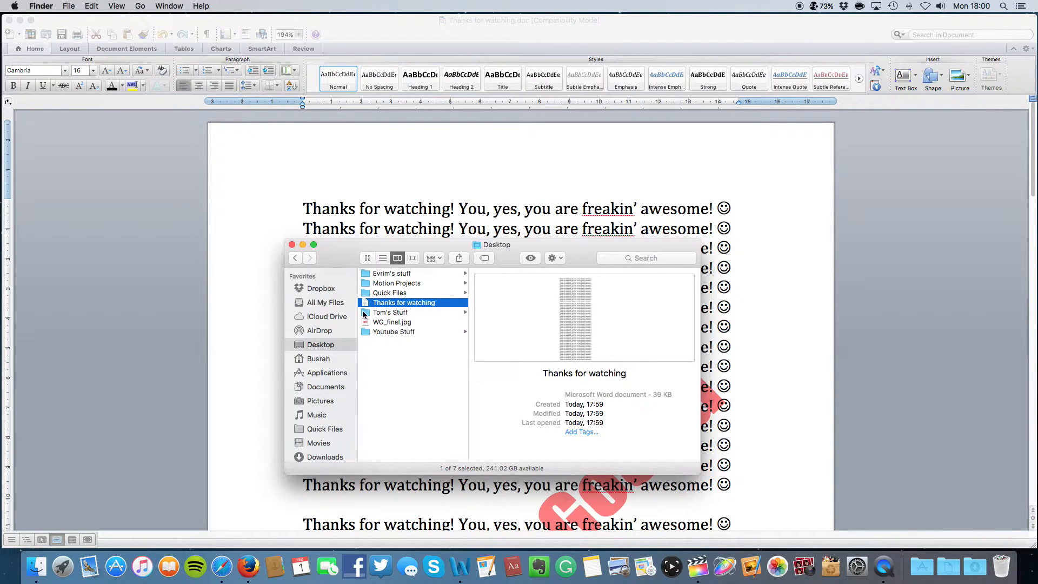
pyautogui.rightClick(430, 304)
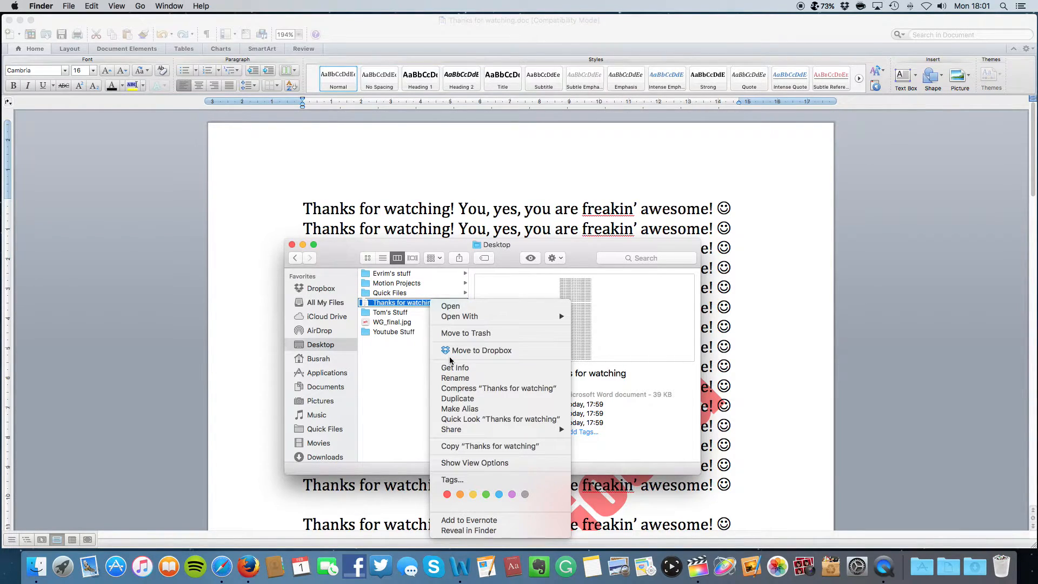
pyautogui.click(453, 371)
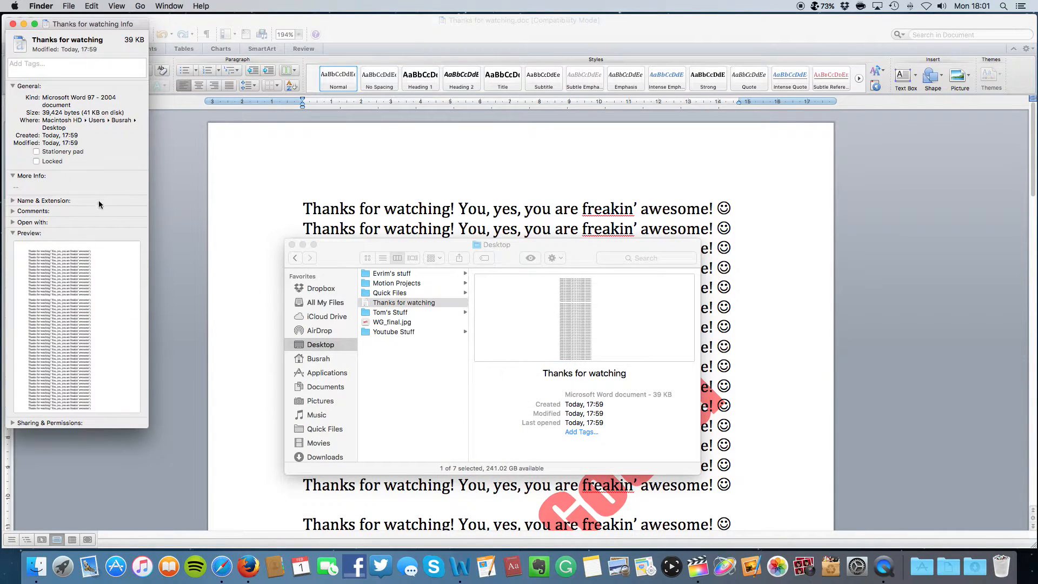
pyautogui.click(36, 161)
# Close the Info window and show the Desktop as enlarged icons to reveal the lock badge
pyautogui.click(13, 23)
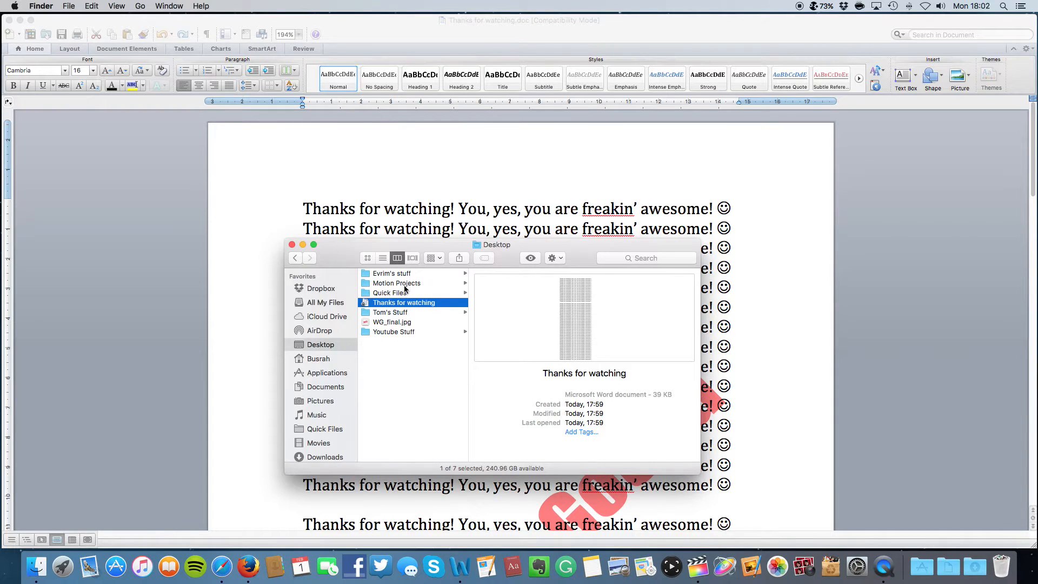
pyautogui.click(412, 258)
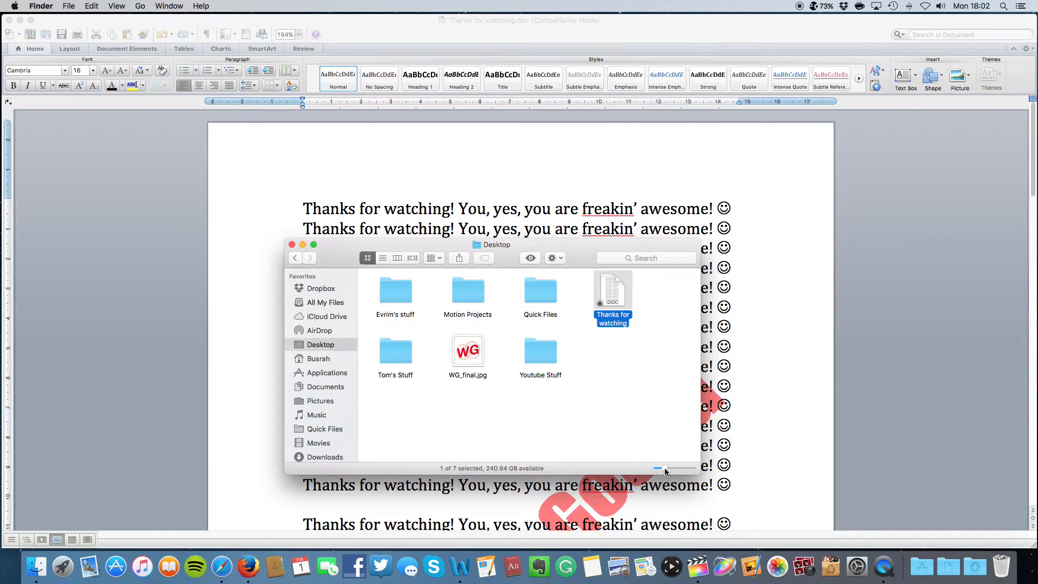
pyautogui.moveTo(665, 468); pyautogui.dragTo(681, 464)
# Close the Desktop Finder window and bring Word back to the front
pyautogui.moveTo(589, 376)
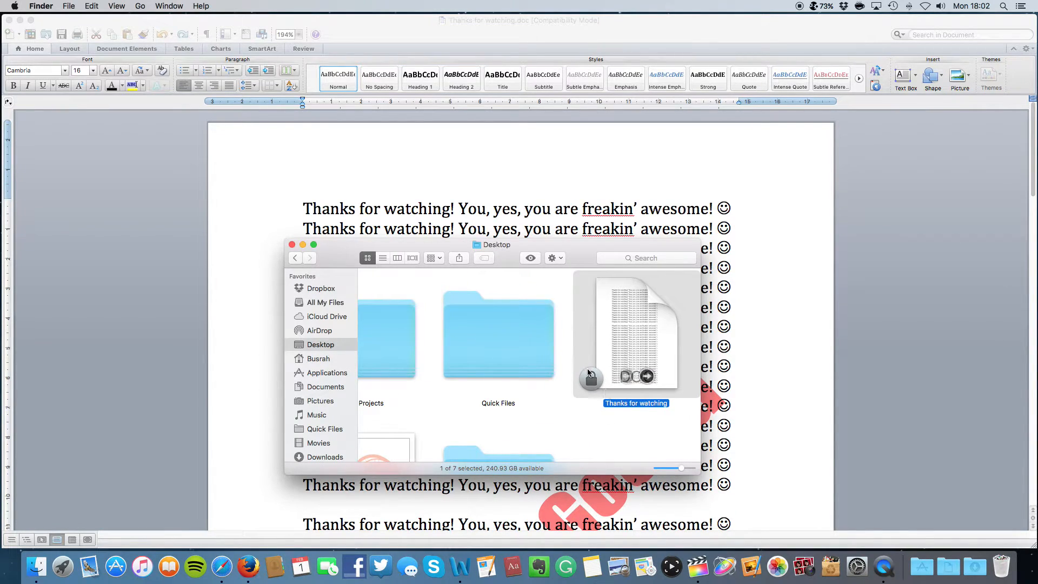
pyautogui.click(292, 245)
pyautogui.click(69, 6)
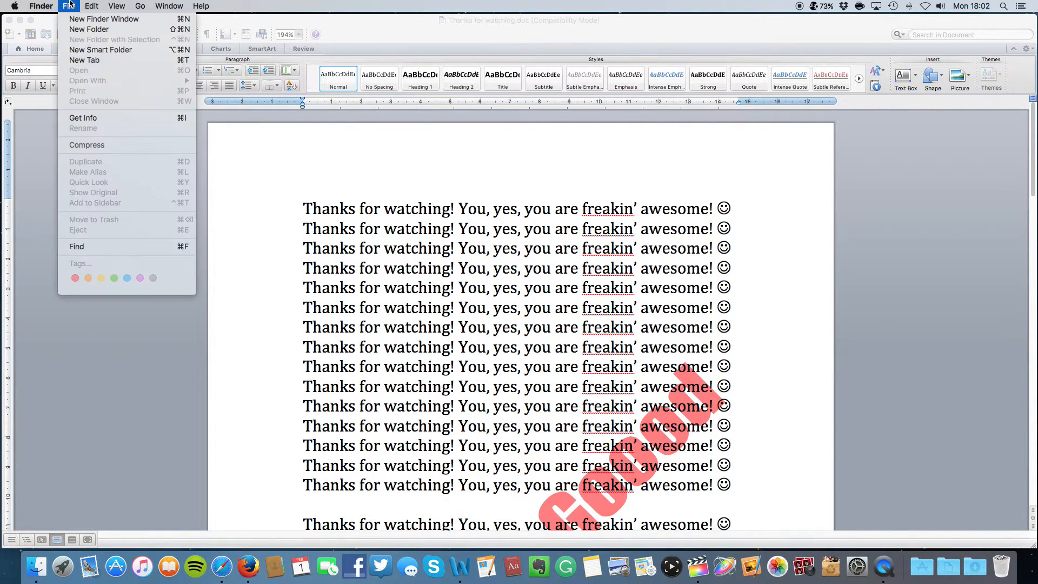
pyautogui.click(71, 4)
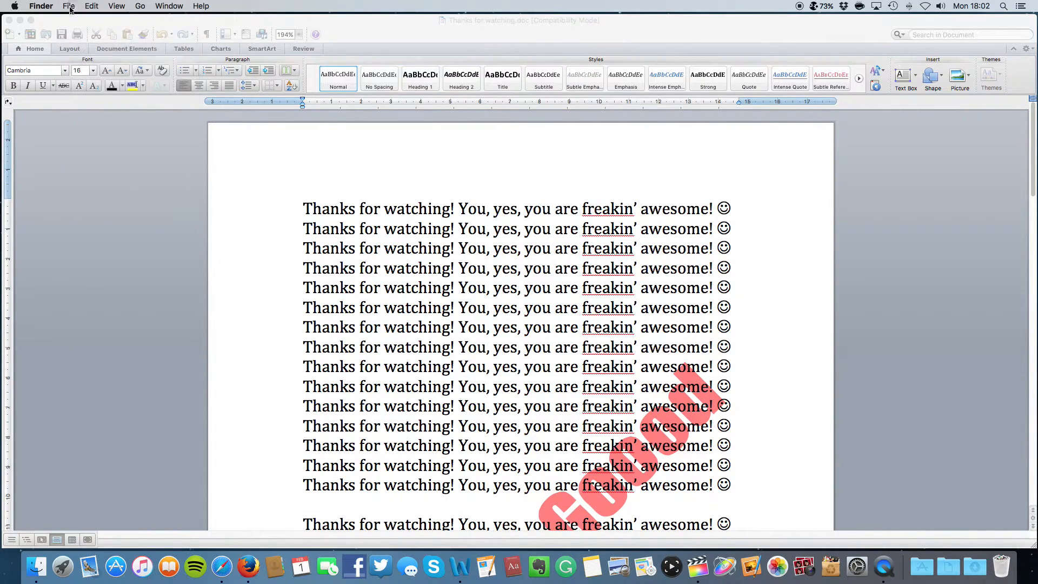
pyautogui.click(125, 26)
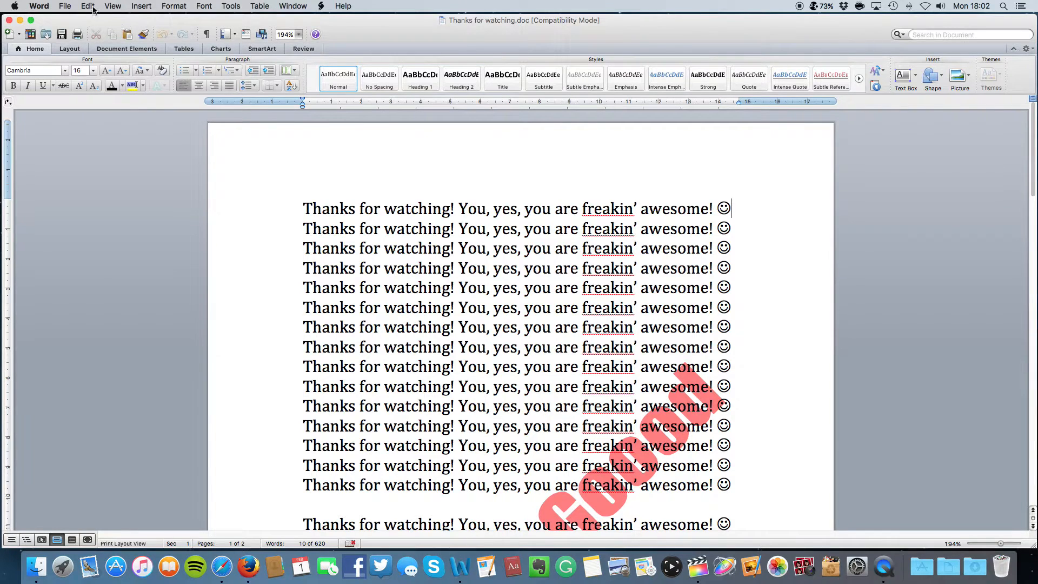
# Reach the Security preferences through the Save As dialog's Options
pyautogui.click(70, 6)
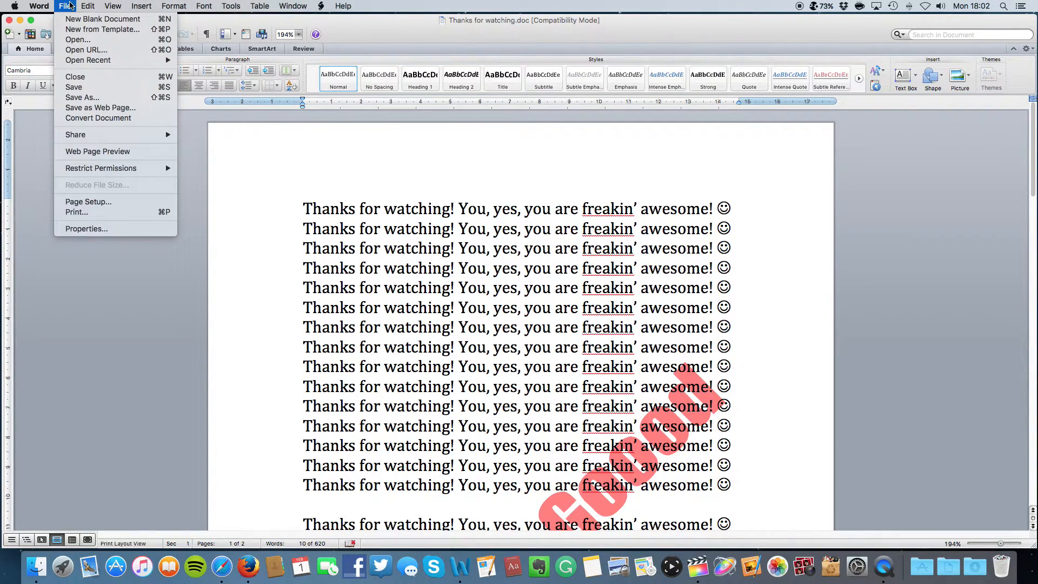
pyautogui.click(81, 98)
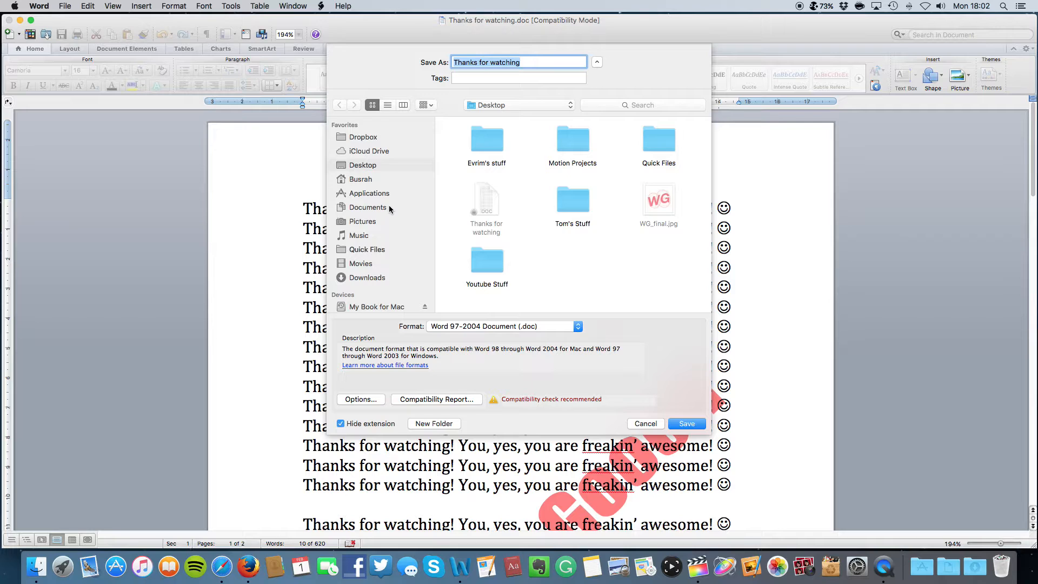
pyautogui.click(362, 399)
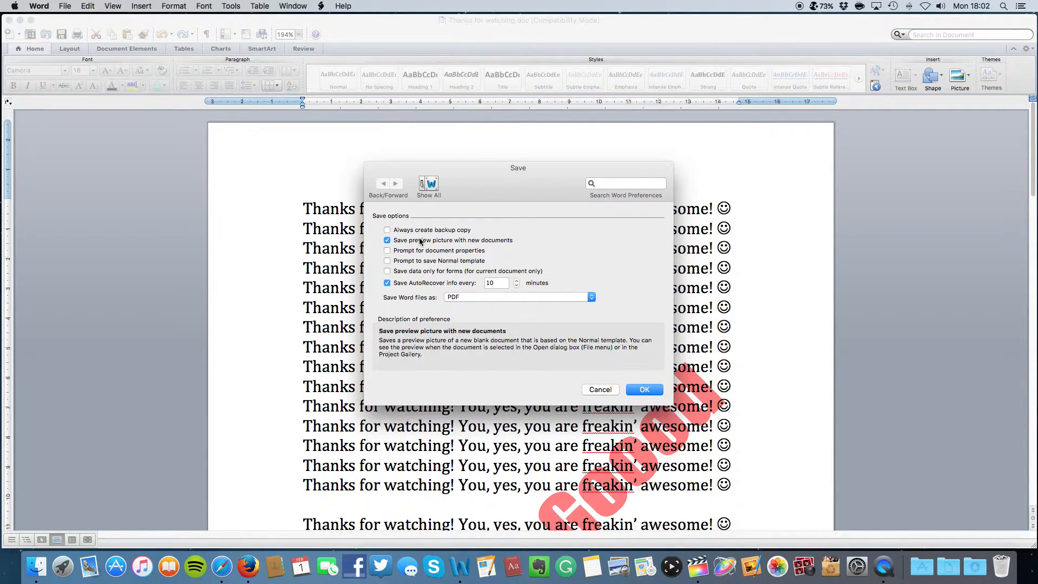
pyautogui.click(429, 184)
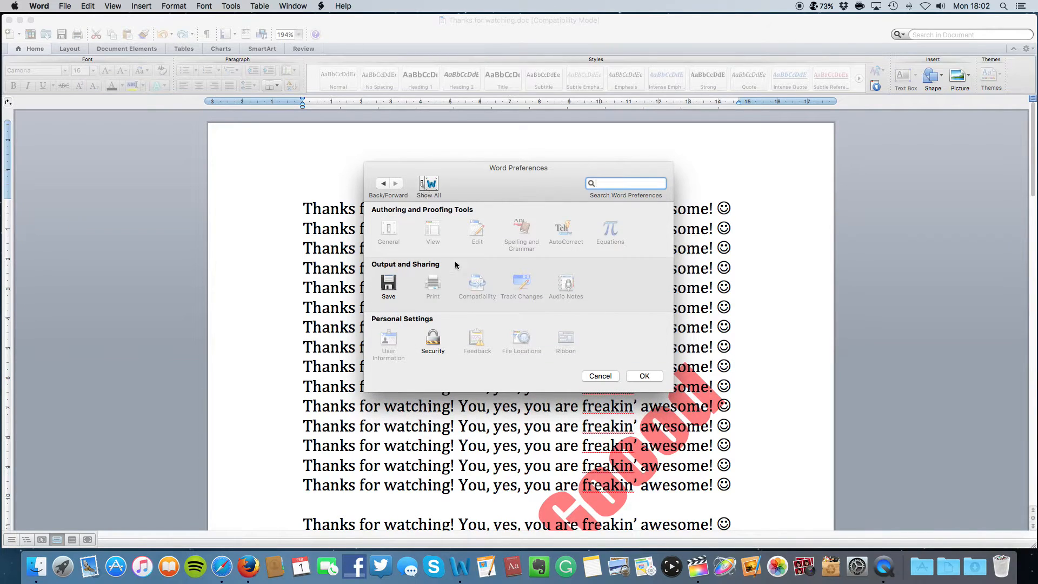
pyautogui.click(432, 339)
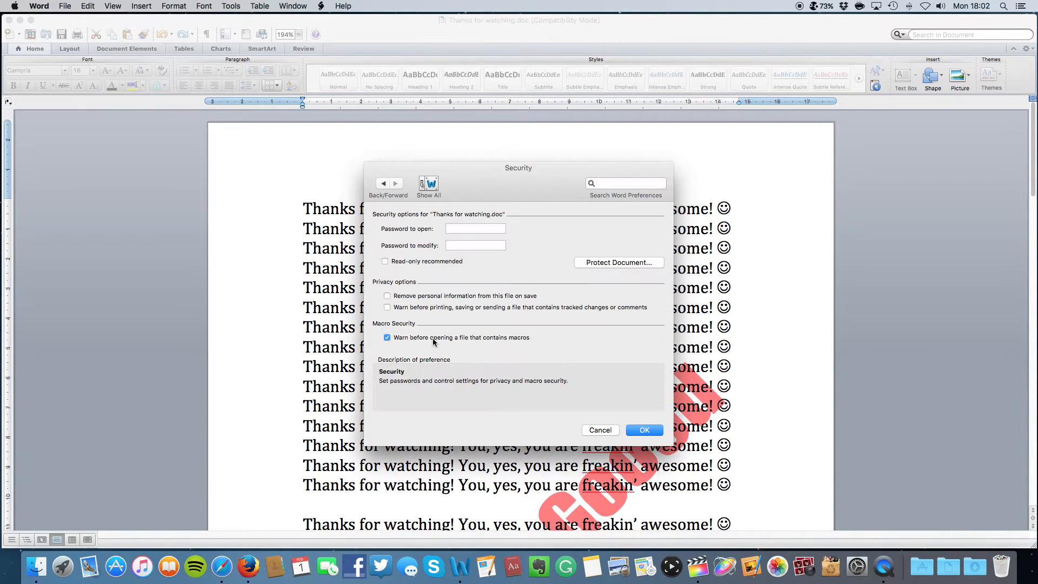
# Tick Read-only recommended, enter a password to open and a password to modify, then bring up Protect Document
pyautogui.moveTo(410, 262)
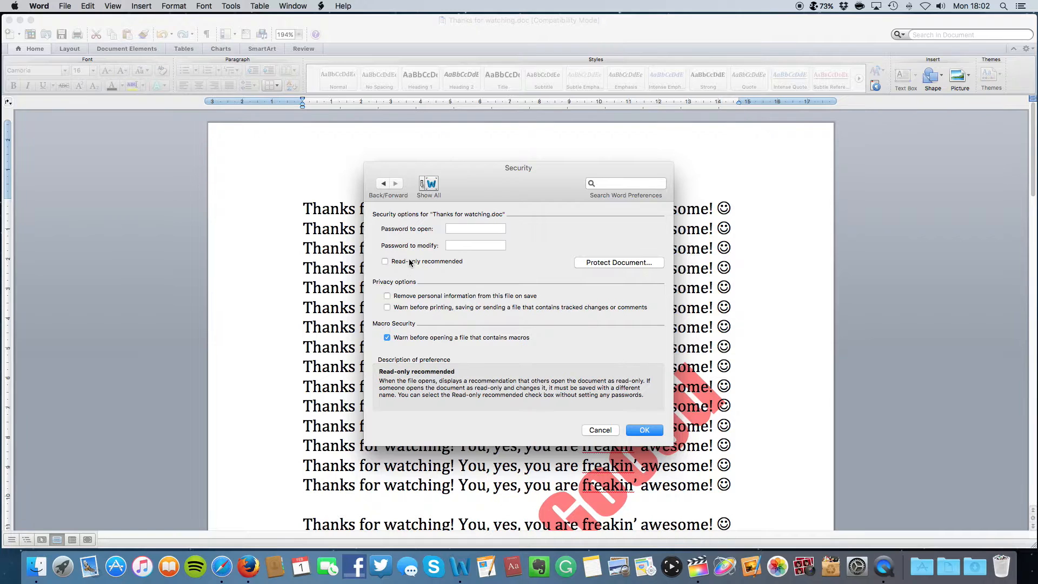
pyautogui.click(386, 263)
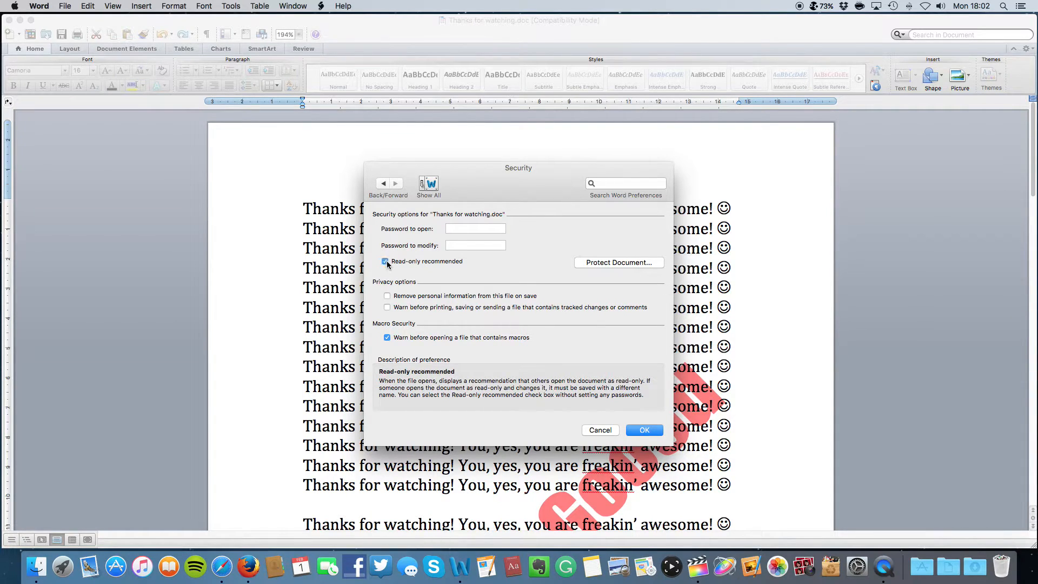
pyautogui.click(449, 229)
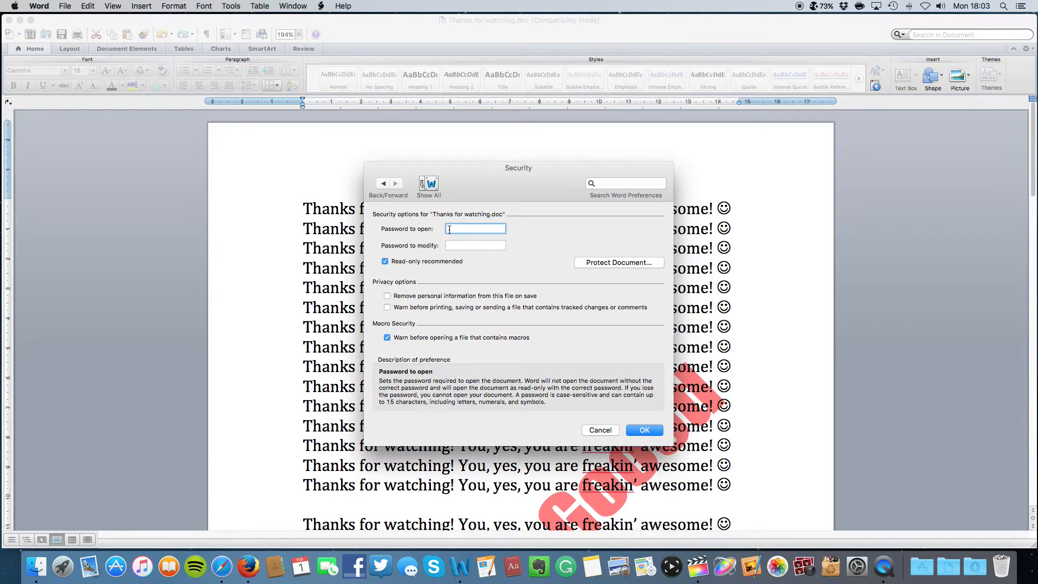
pyautogui.write('•••••••')
pyautogui.press('Tab')
pyautogui.write('•••••••')
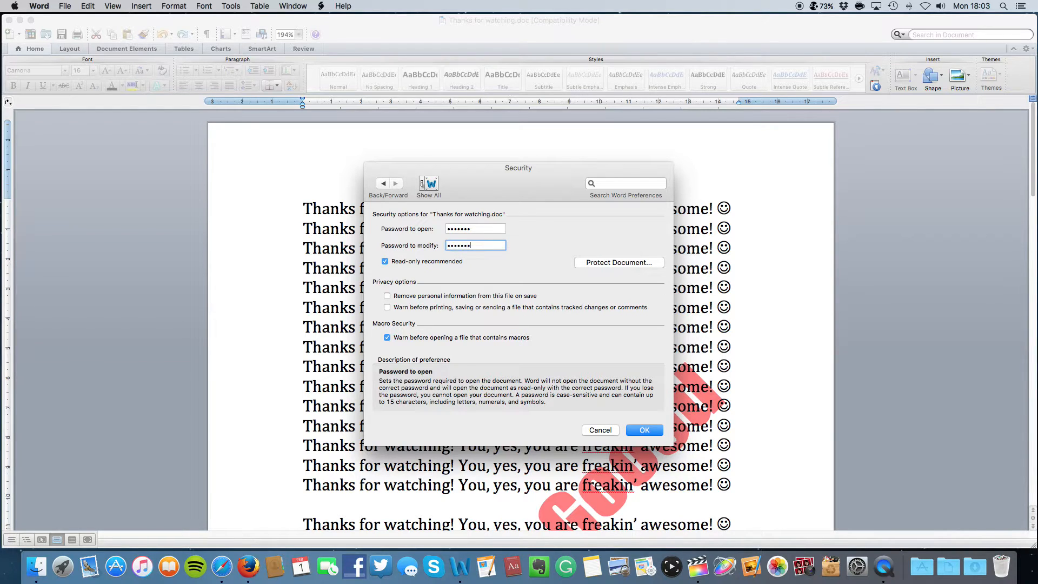
pyautogui.click(629, 263)
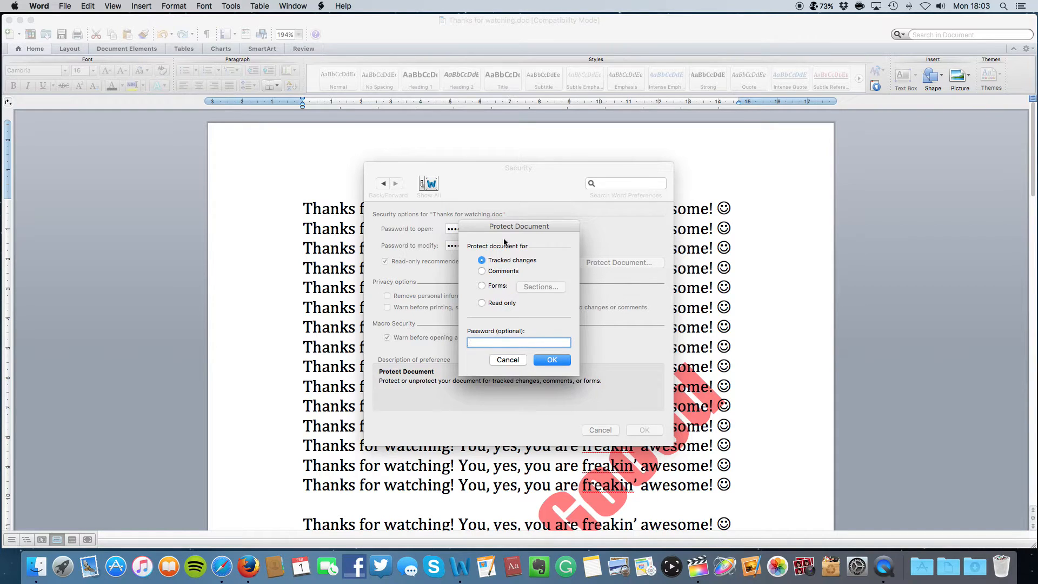
# Protect the document as Read only with a protection password, entered and confirmed
pyautogui.click(483, 271)
pyautogui.click(485, 261)
pyautogui.click(483, 304)
pyautogui.write('1234567')
pyautogui.press('Return')
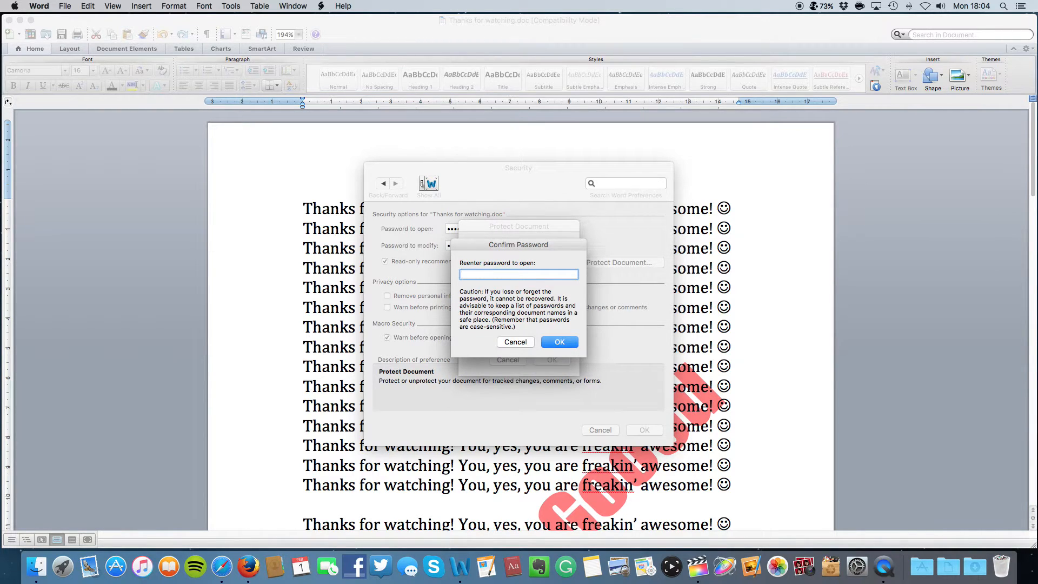
pyautogui.write('1234567')
pyautogui.press('Return')
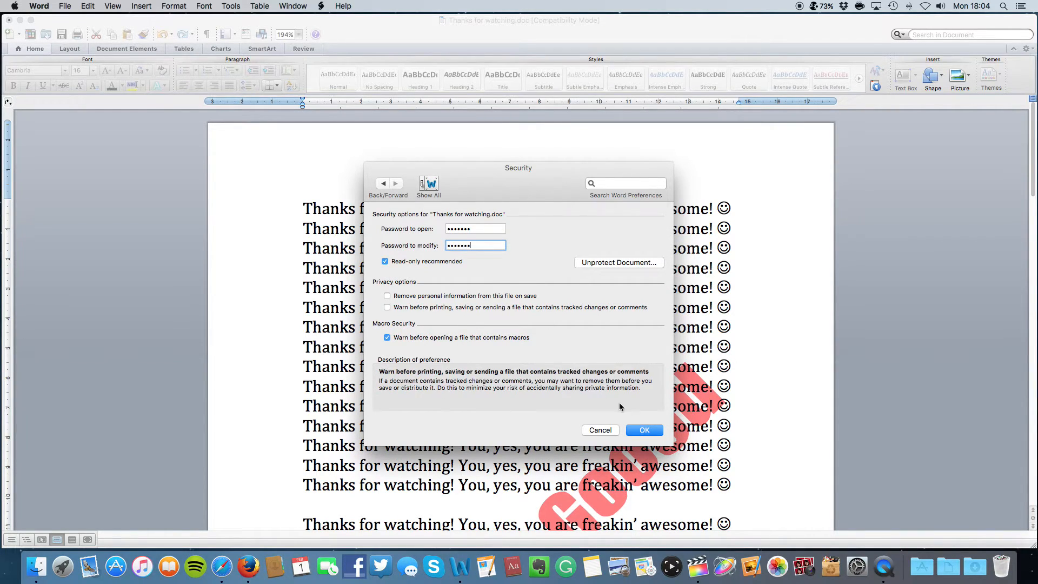
# Reconfirm the open and modify passwords and save the copy to the Desktop as 'Thanks for watching!.doc'
pyautogui.click(638, 428)
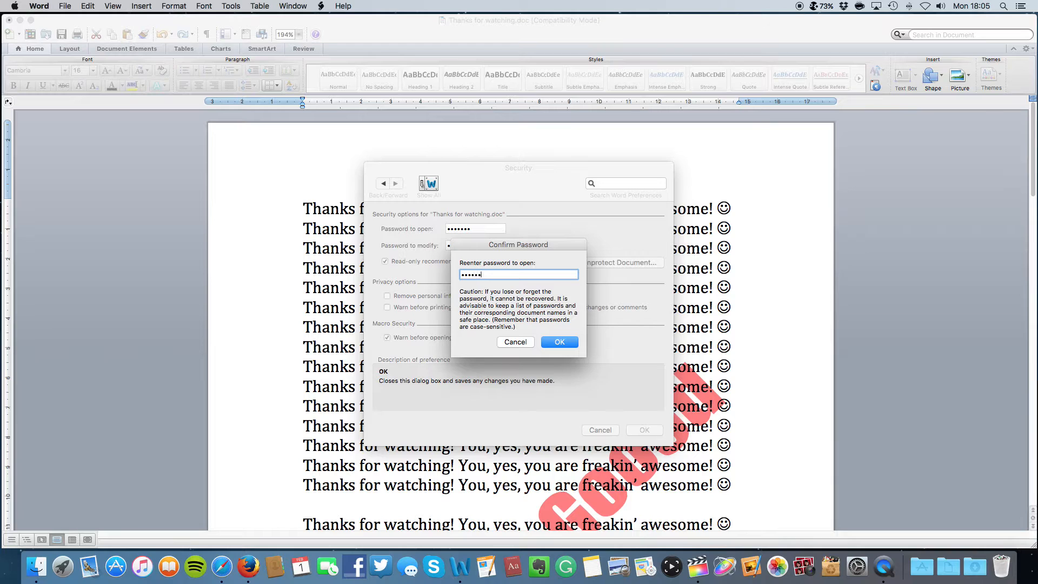
pyautogui.press('Return')
pyautogui.press('Return')
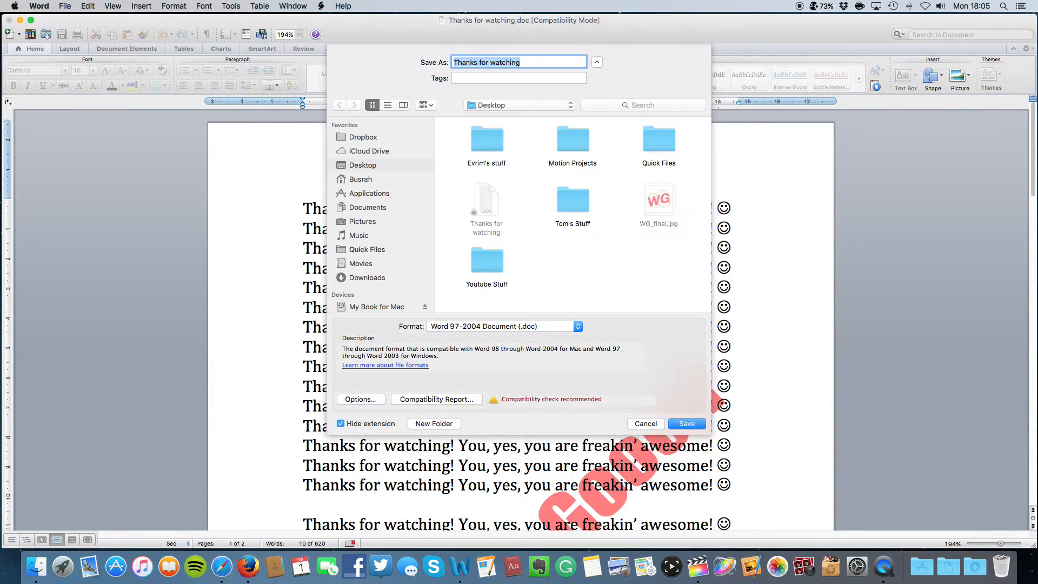
pyautogui.click(693, 424)
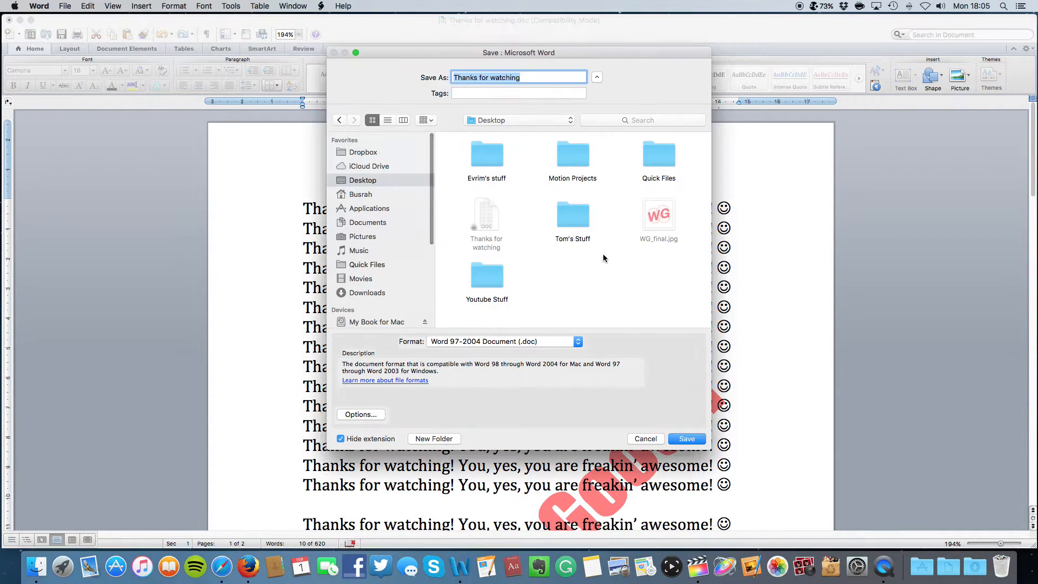
pyautogui.click(533, 76)
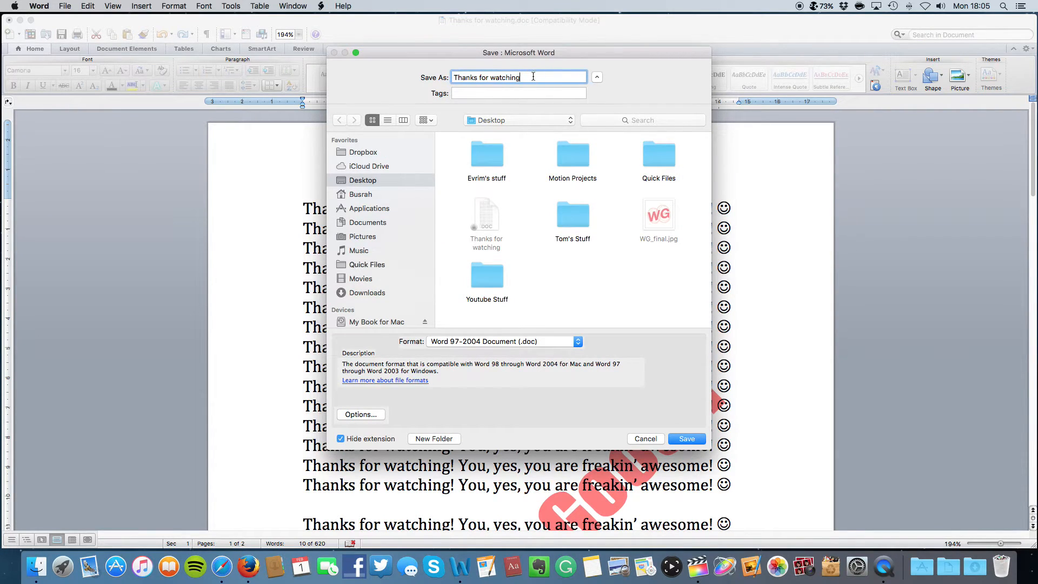
pyautogui.write('Q')
pyautogui.press('BackSpace')
pyautogui.press('Return')
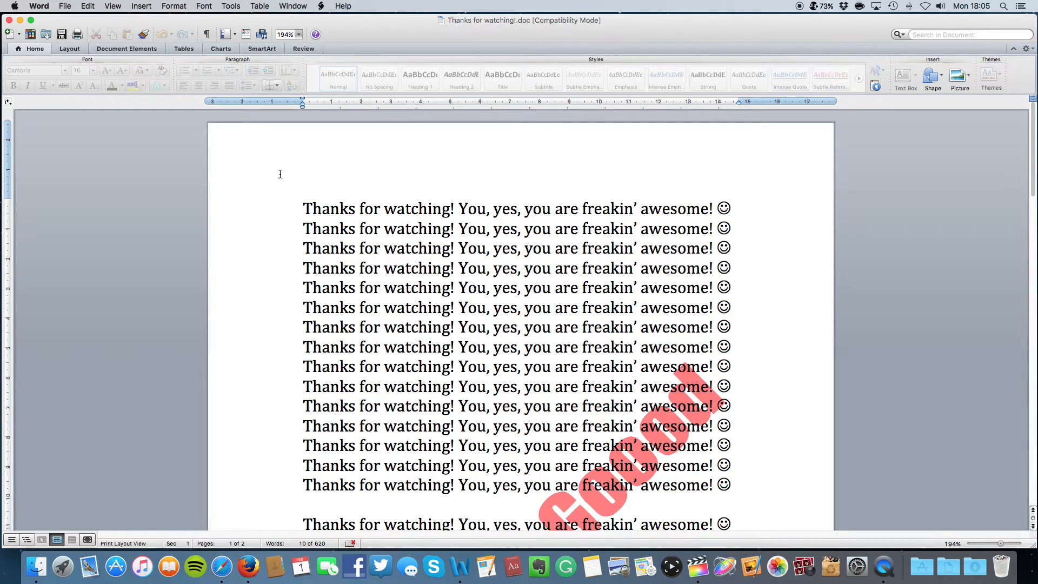
# Quit Word from the Dock and reopen Thanks for watching!.doc, entering the open and modify passwords
pyautogui.rightClick(461, 544)
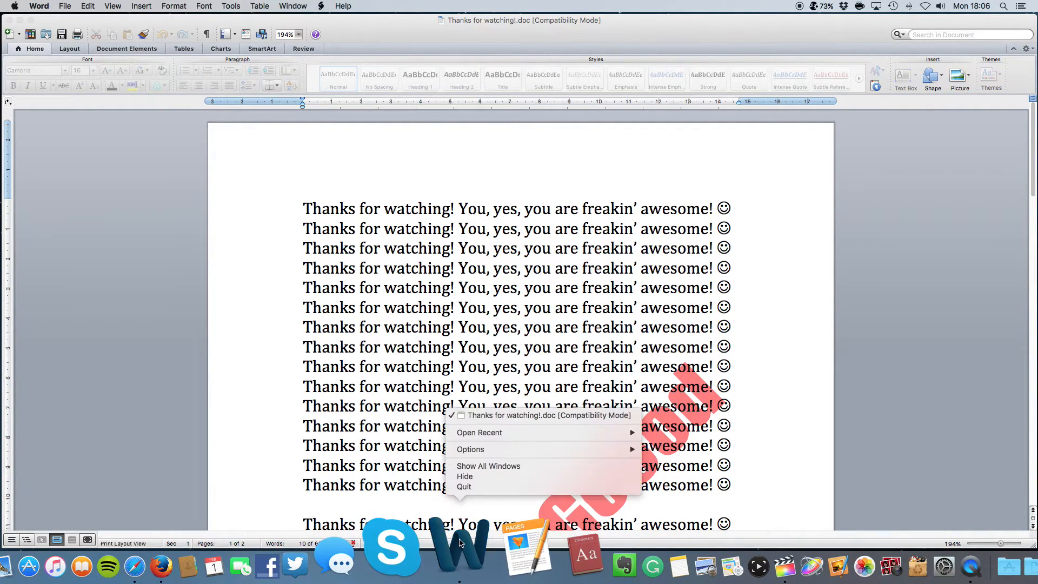
pyautogui.click(472, 486)
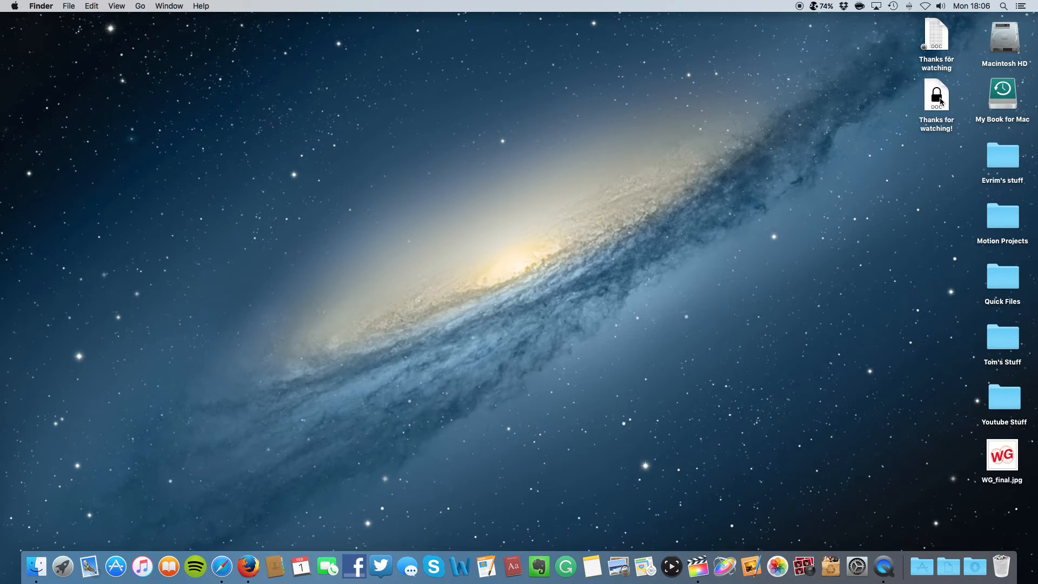
pyautogui.doubleClick(941, 100)
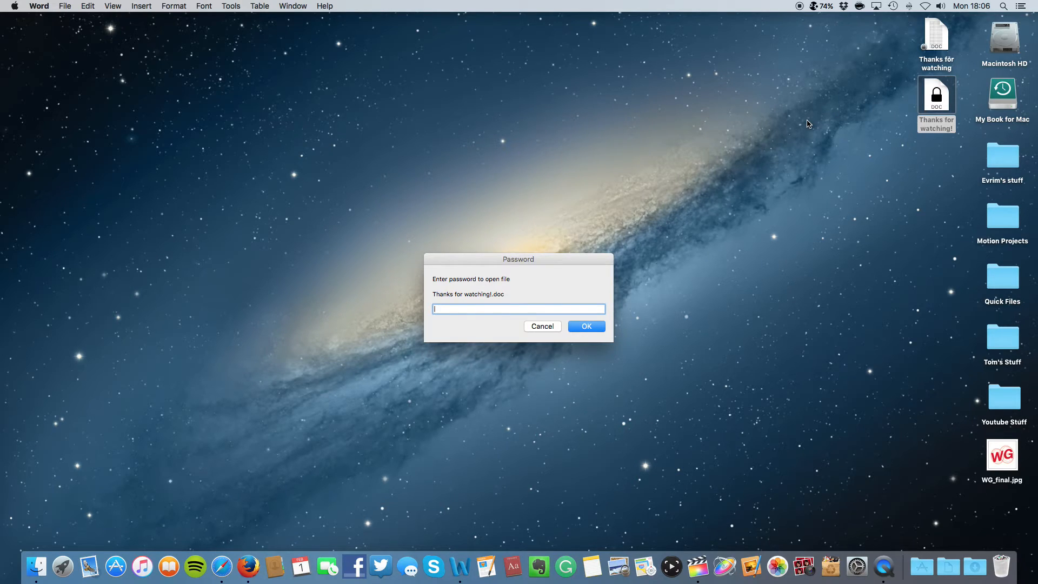
pyautogui.write('•••••••')
pyautogui.press('Return')
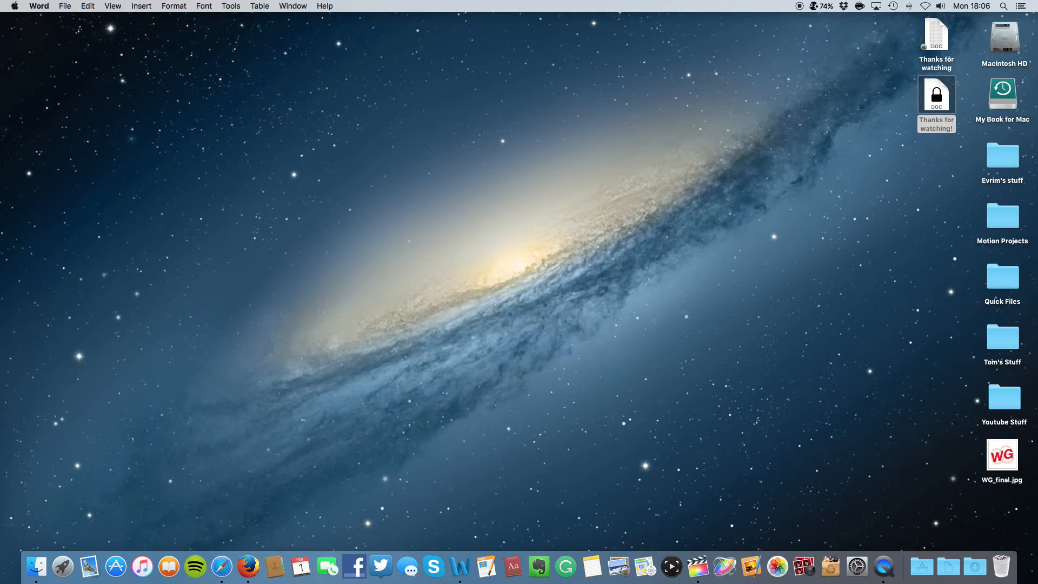
pyautogui.write('•••••••')
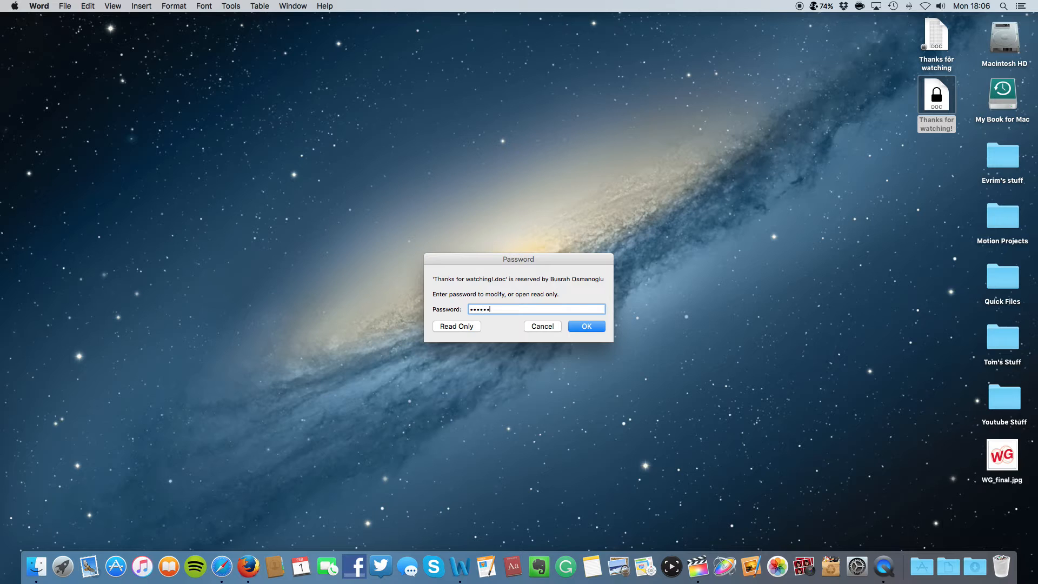
pyautogui.press('Return')
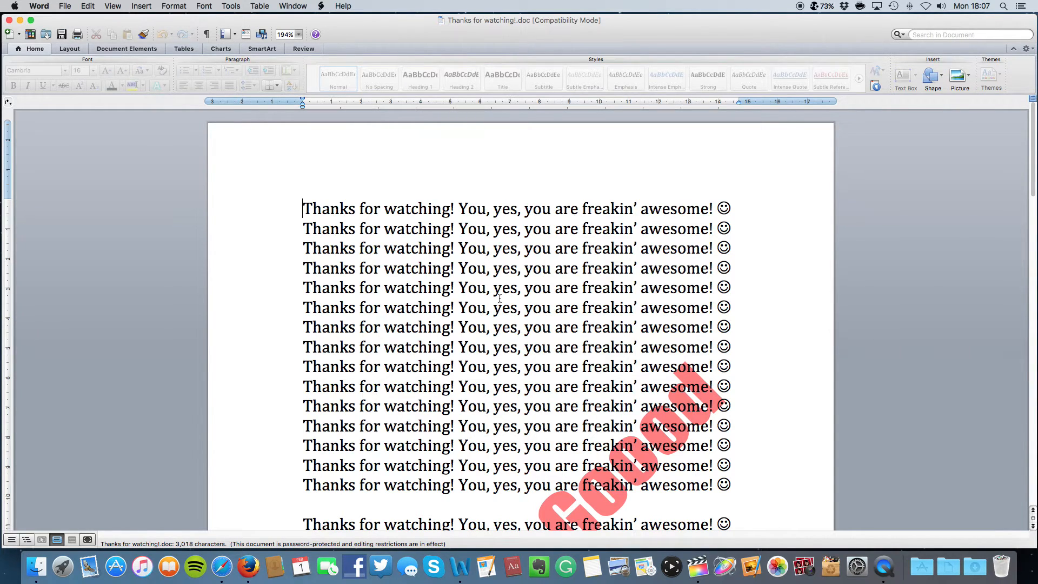
pyautogui.scroll(-15, 499, 297)
pyautogui.scroll(-10, 496, 268)
pyautogui.scroll(8, 495, 264)
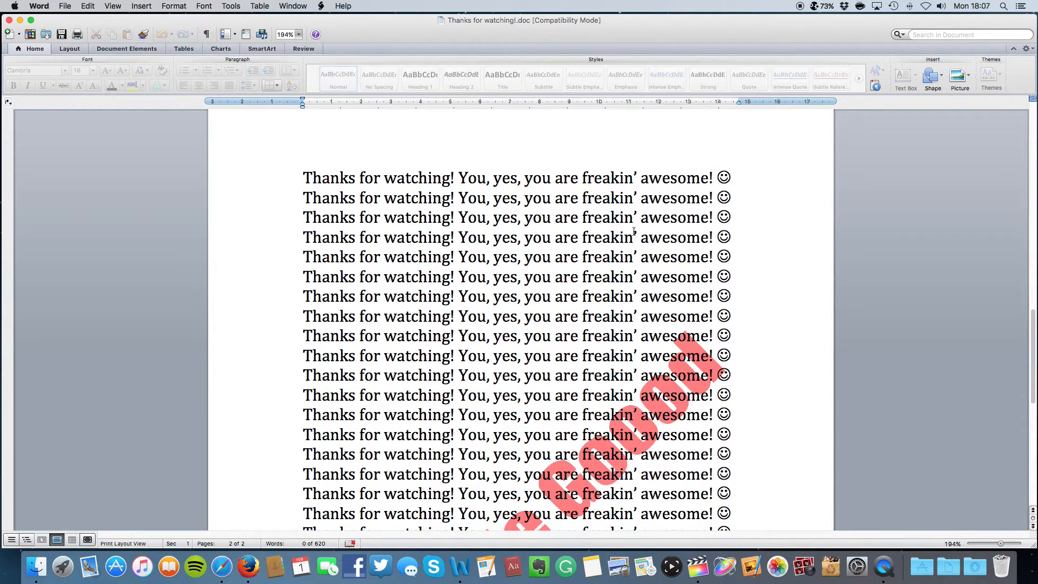
pyautogui.press('super+Home')
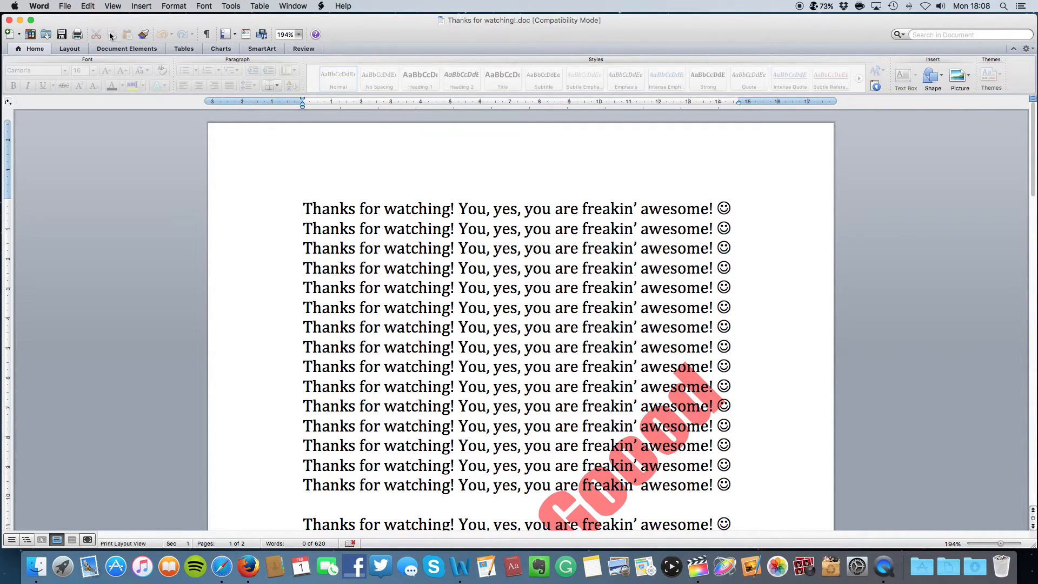
# Show the Desktop folder in Finder with icons shrunk so all eight items fit
pyautogui.click(41, 573)
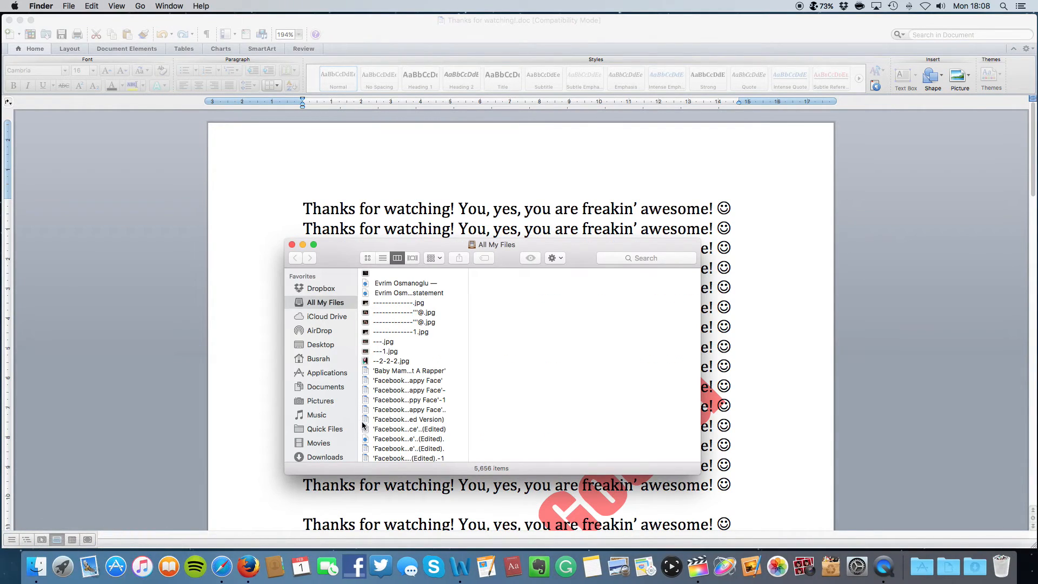
pyautogui.click(326, 346)
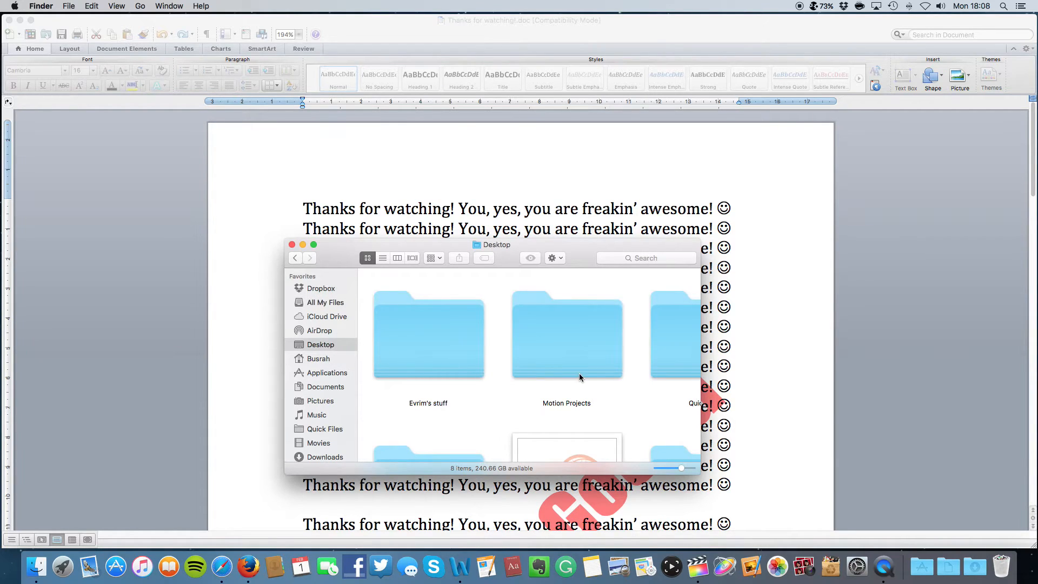
pyautogui.scroll(-1, 580, 377)
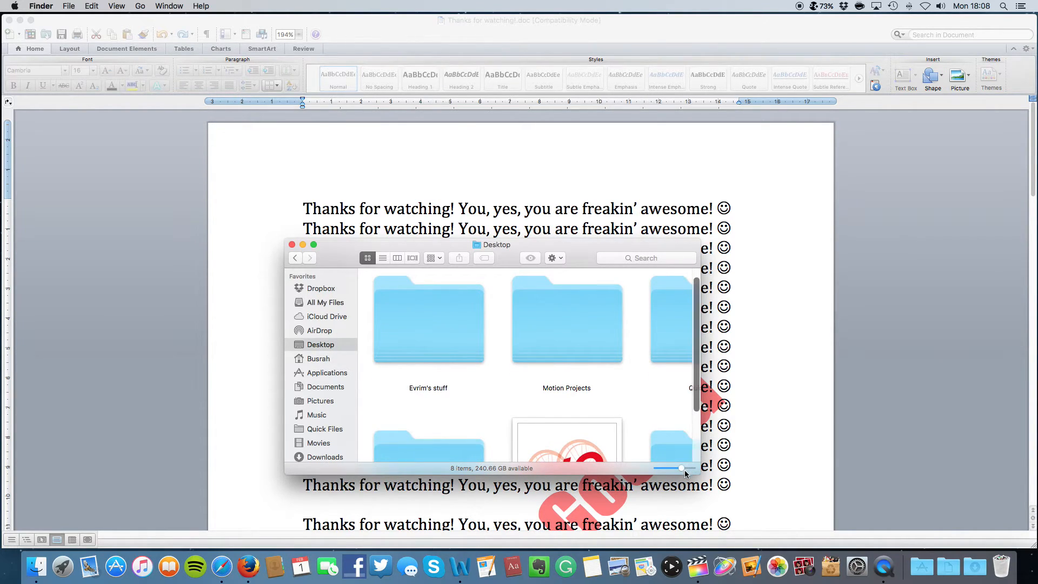
pyautogui.moveTo(680, 469); pyautogui.dragTo(667, 468)
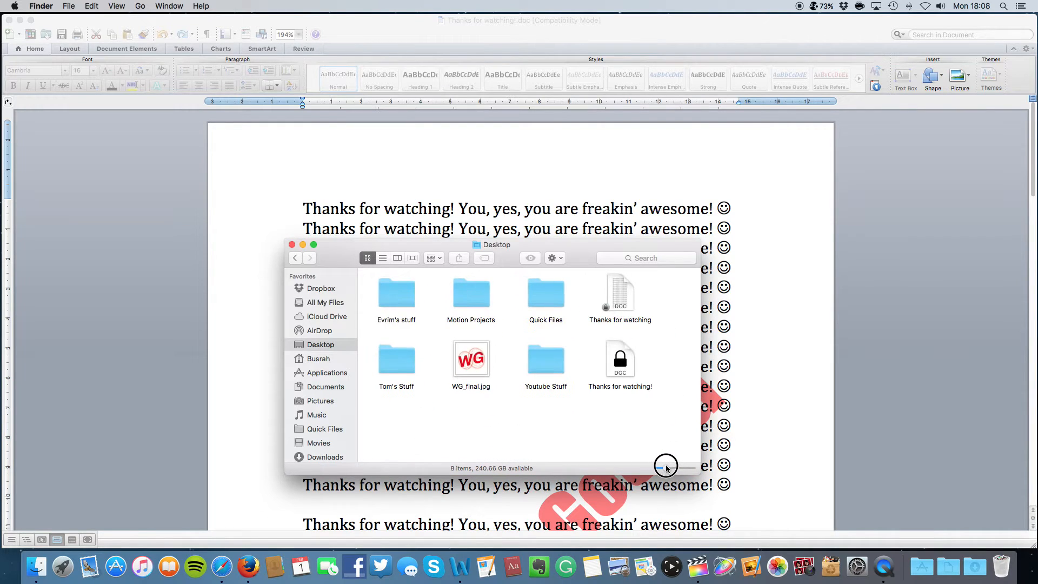
# Compare Get Info for 'Thanks for watching!' and 'Thanks for watching', then start Save As in Word
pyautogui.rightClick(626, 358)
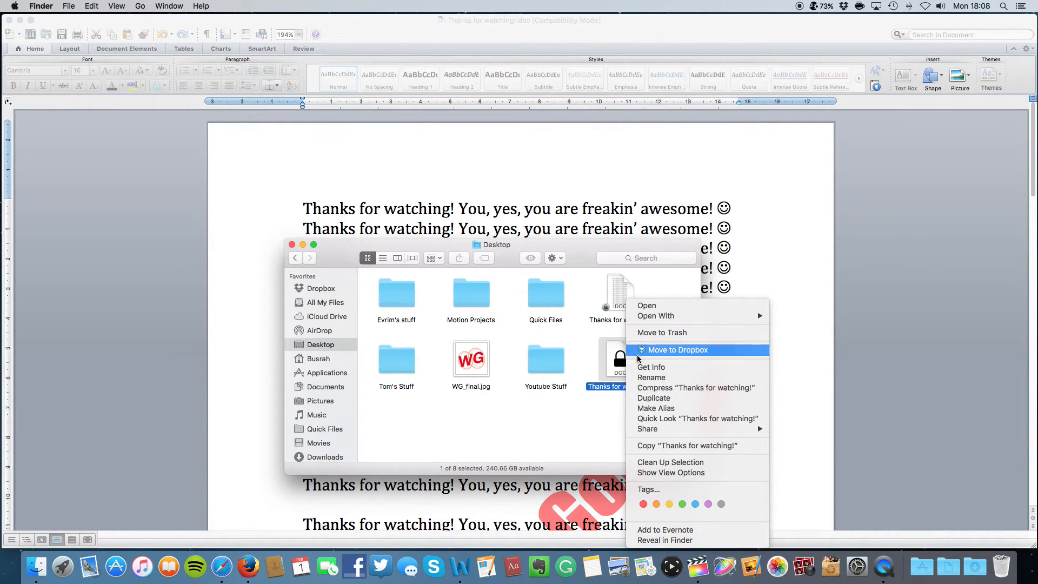
pyautogui.click(660, 369)
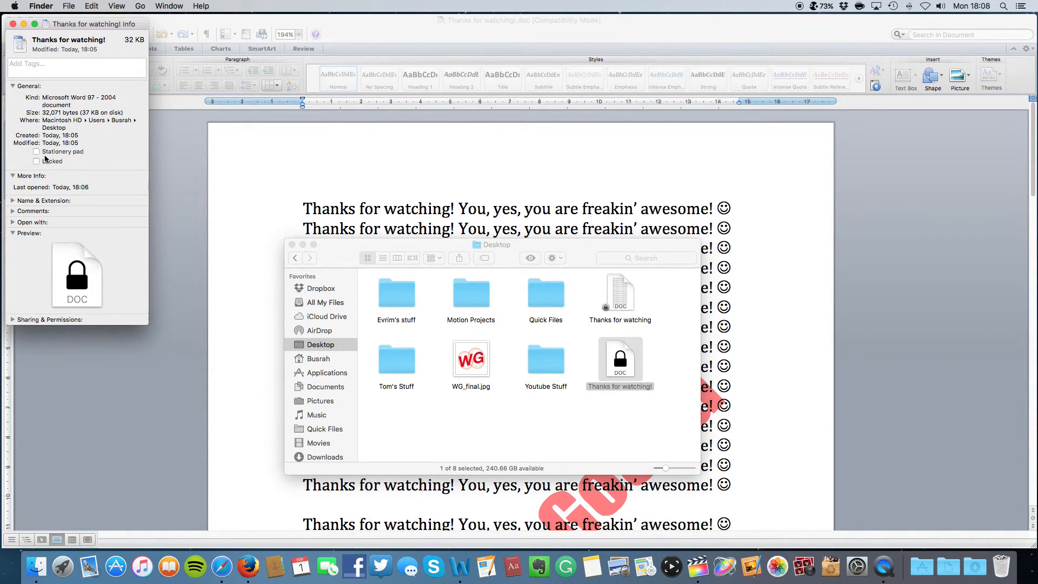
pyautogui.click(646, 308)
pyautogui.rightClick(621, 291)
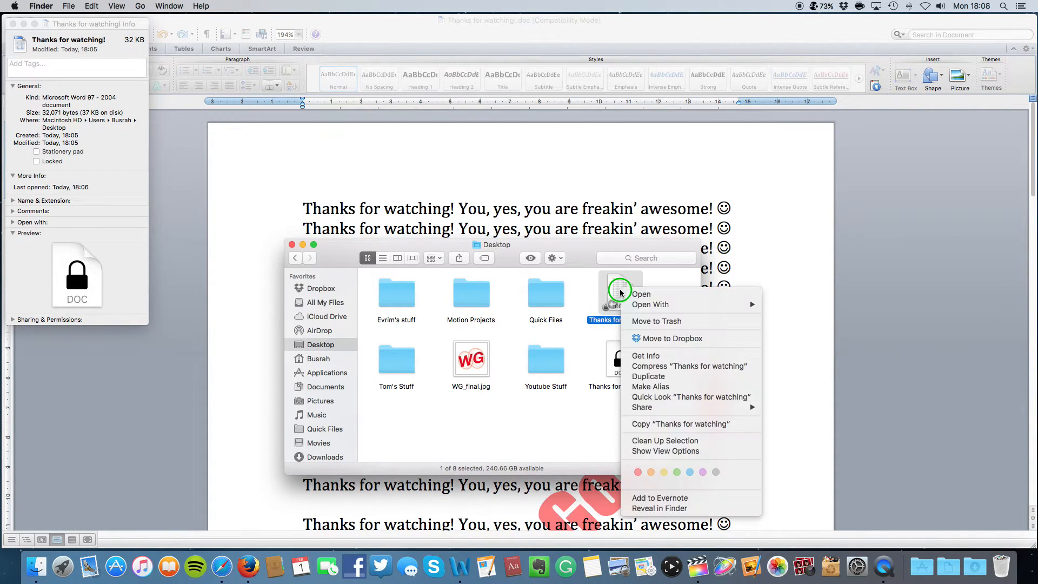
pyautogui.click(662, 355)
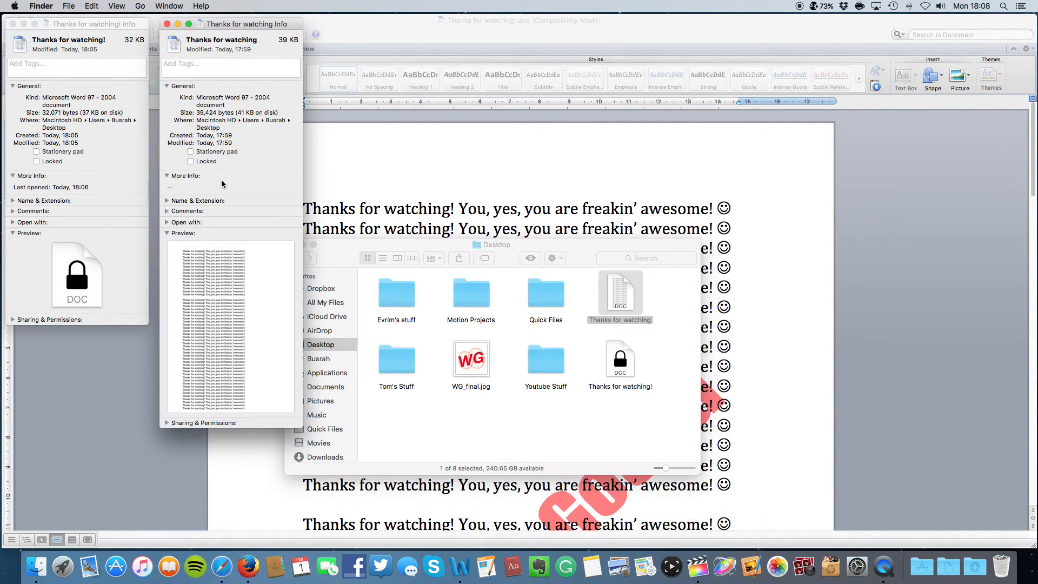
pyautogui.click(167, 24)
pyautogui.click(292, 245)
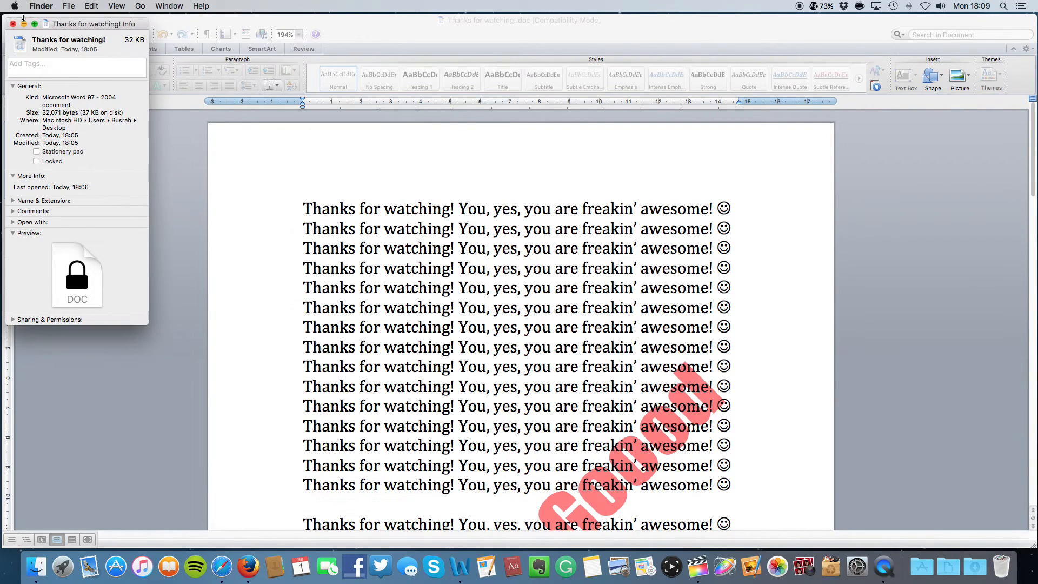
pyautogui.click(13, 24)
pyautogui.click(65, 6)
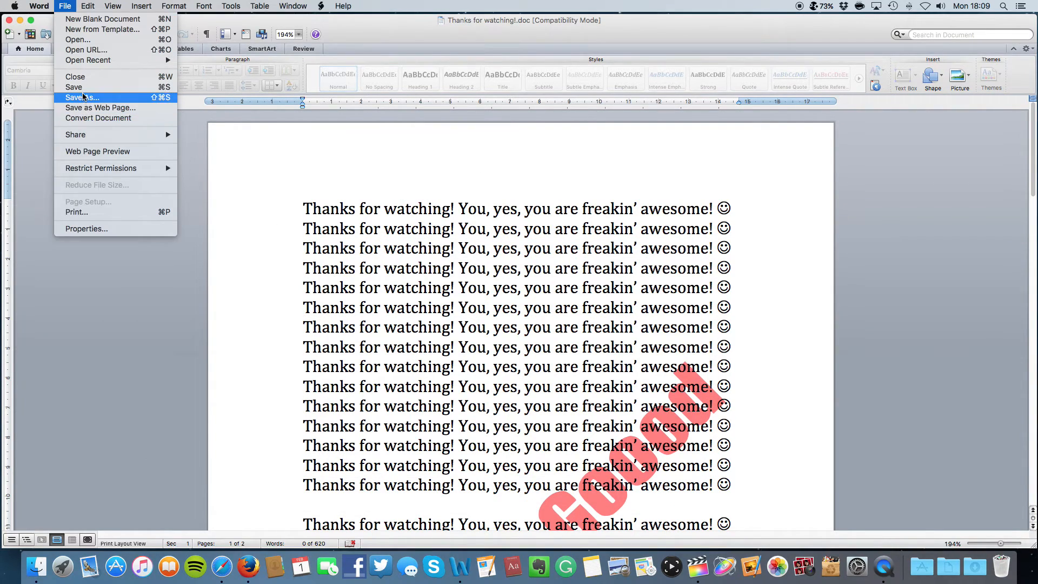
pyautogui.click(83, 97)
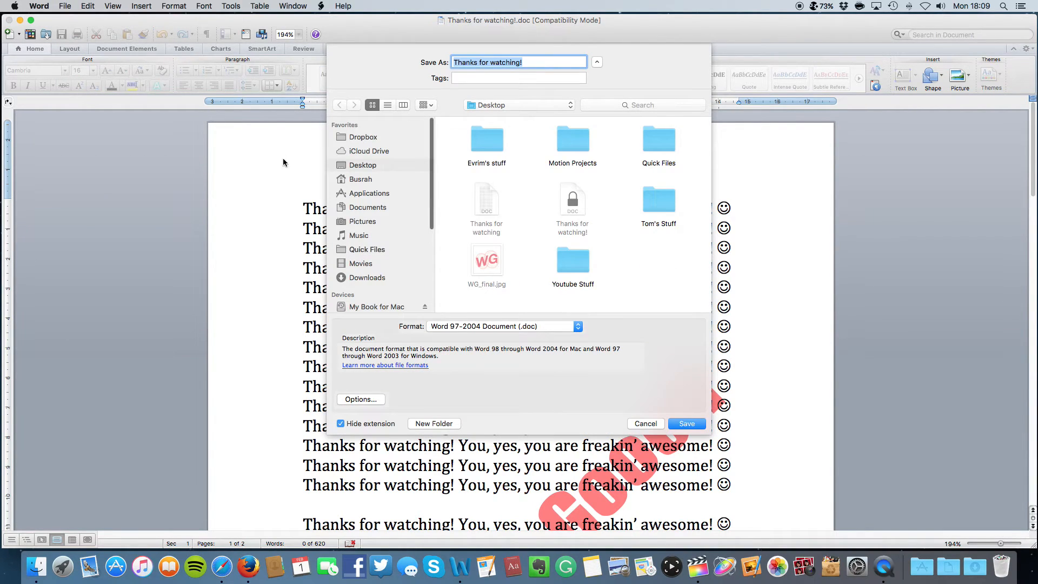
# In Security options, unprotect the document with its password and untick Read-only recommended
pyautogui.click(361, 400)
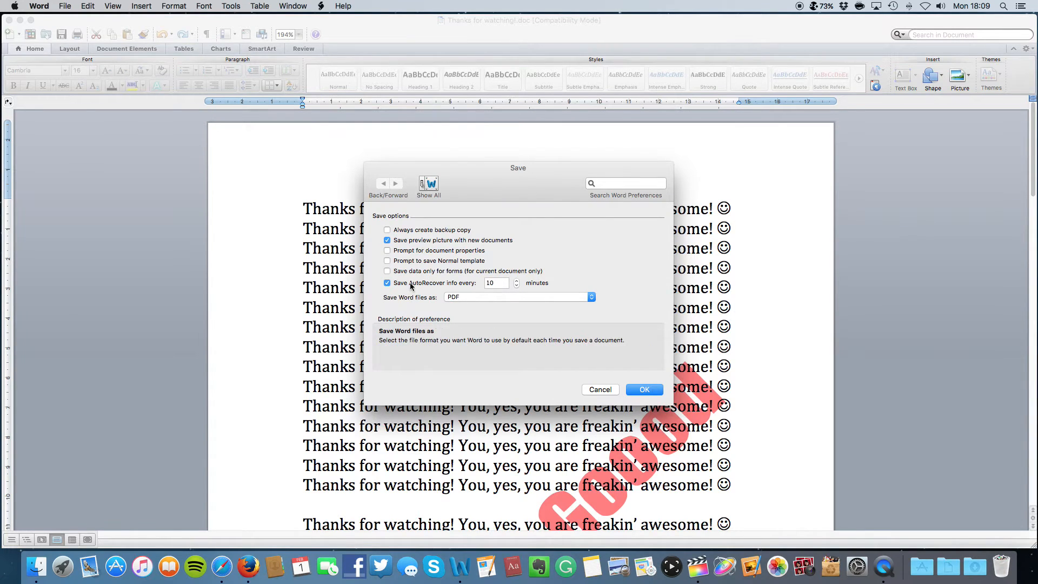
pyautogui.click(427, 184)
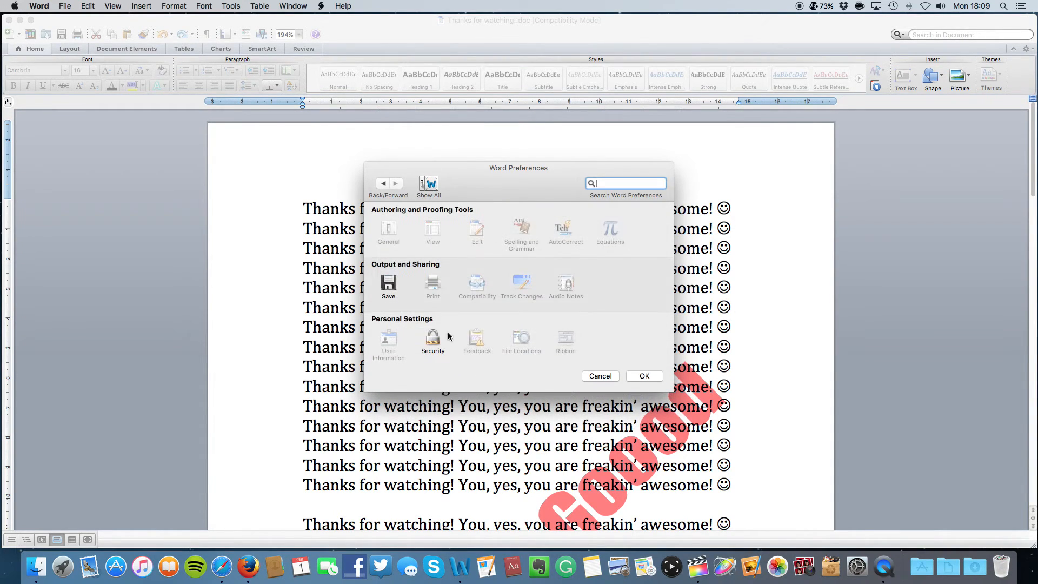
pyautogui.click(432, 340)
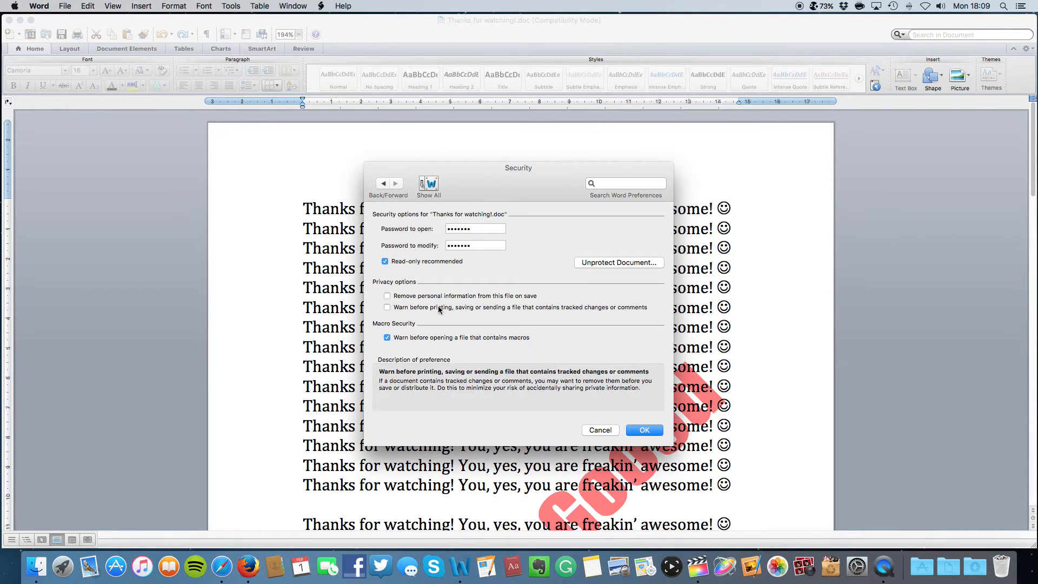
pyautogui.click(642, 262)
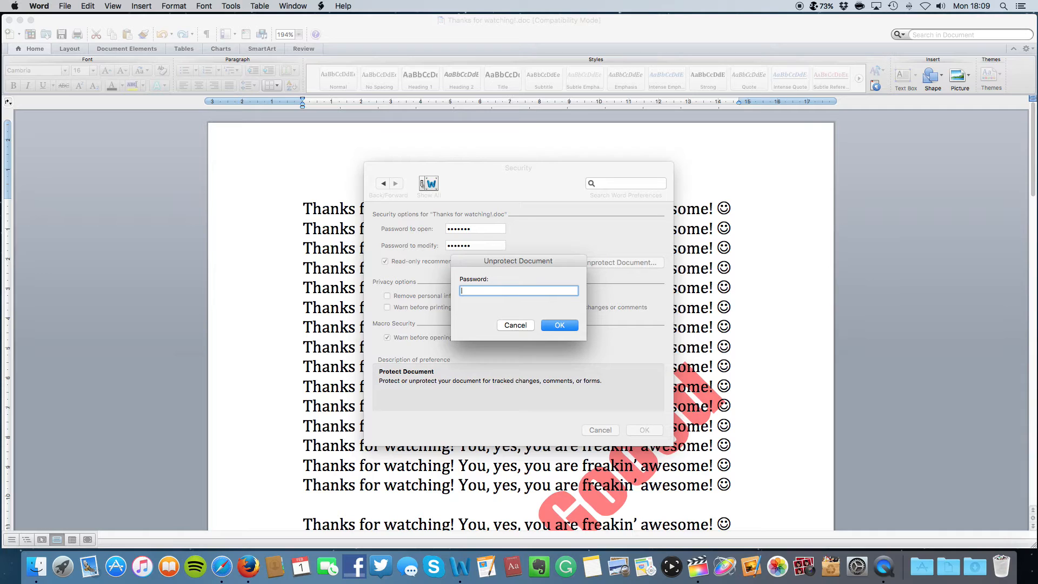
pyautogui.write('•••••••')
pyautogui.press('Return')
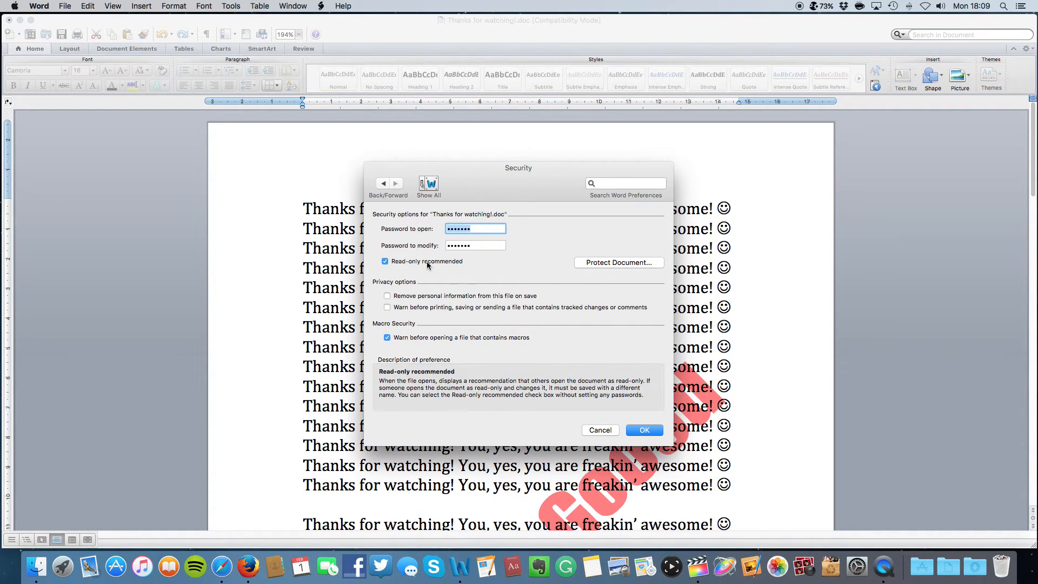
pyautogui.click(388, 262)
pyautogui.click(644, 430)
pyautogui.press('super+shift+s')
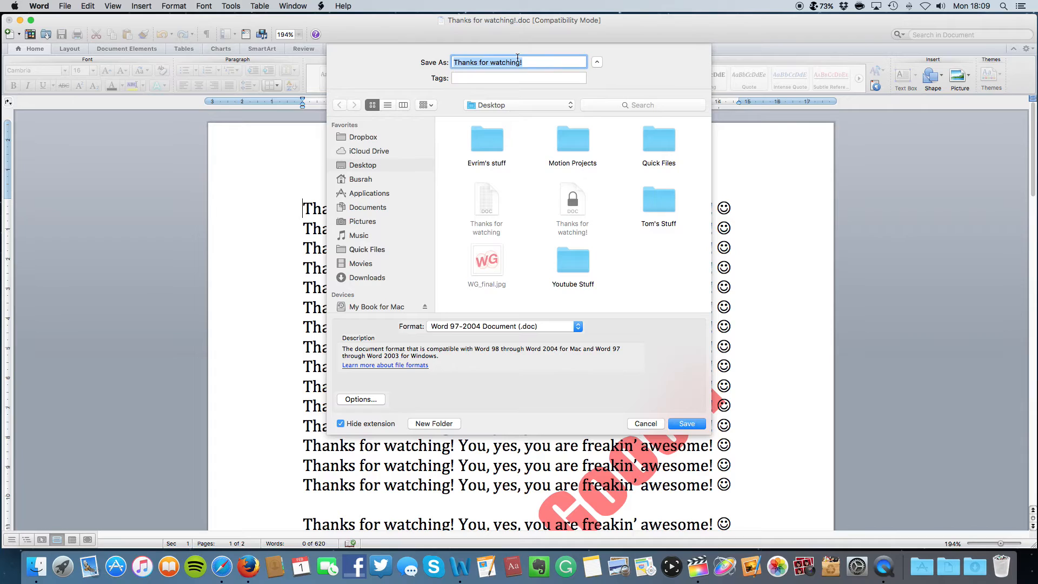
# Save as 'Thanks for watching!!.doc' on the Desktop with the password to open cleared, replacing the existing file
pyautogui.click(536, 61)
pyautogui.write('!')
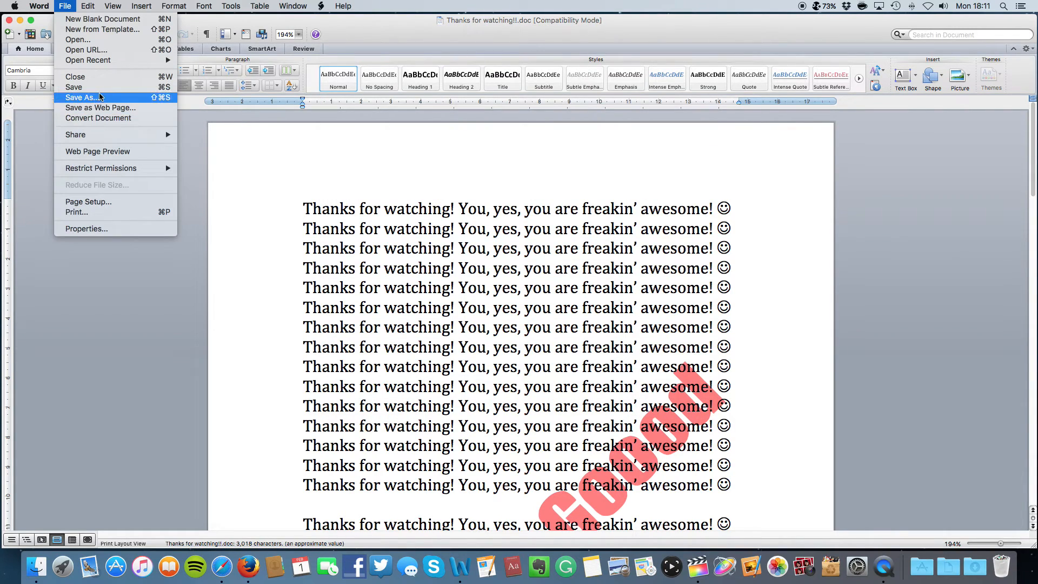
pyautogui.click(100, 97)
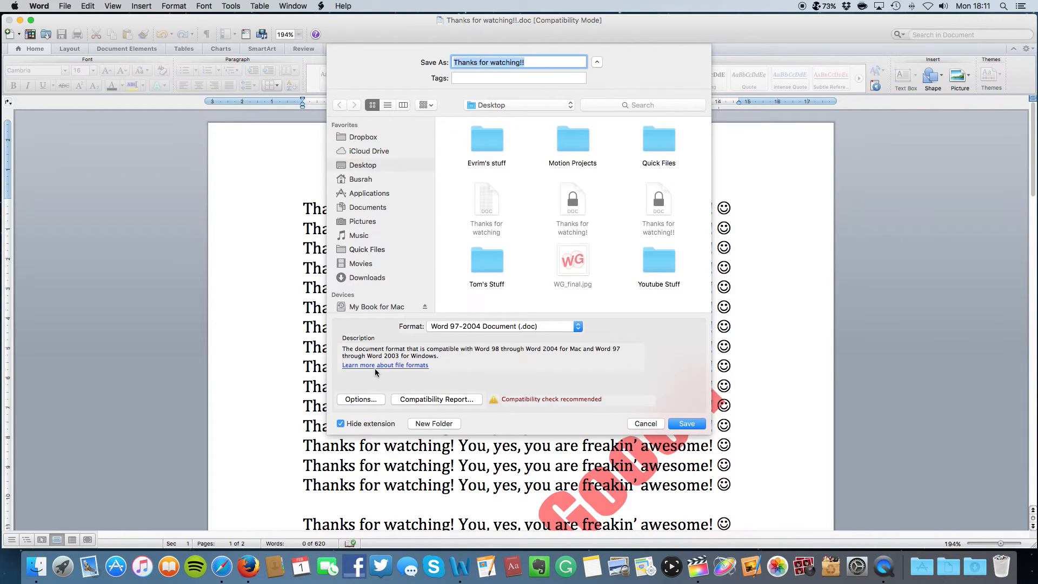
pyautogui.click(374, 400)
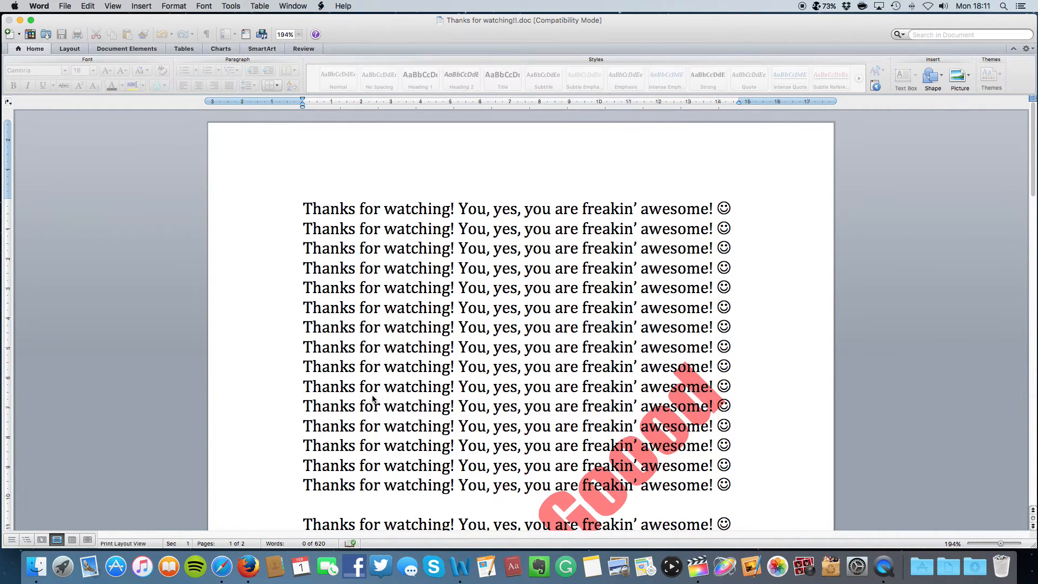
pyautogui.click(428, 186)
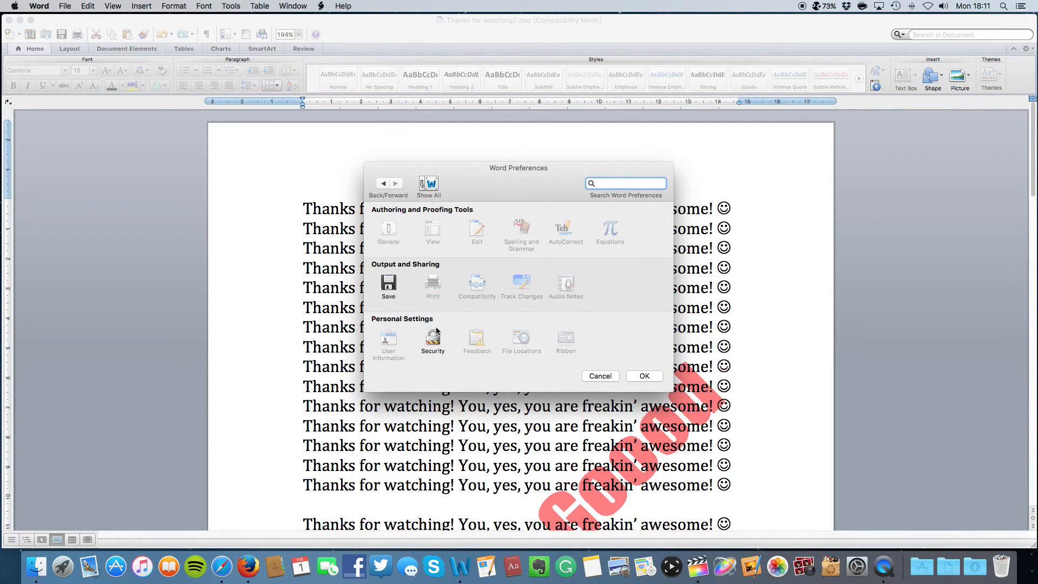
pyautogui.click(435, 349)
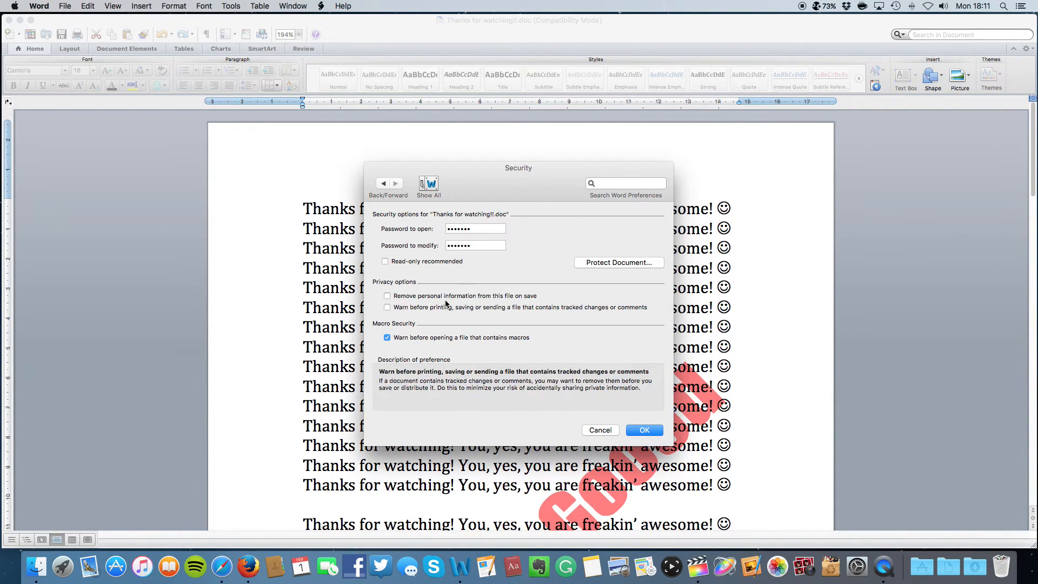
pyautogui.click(483, 229)
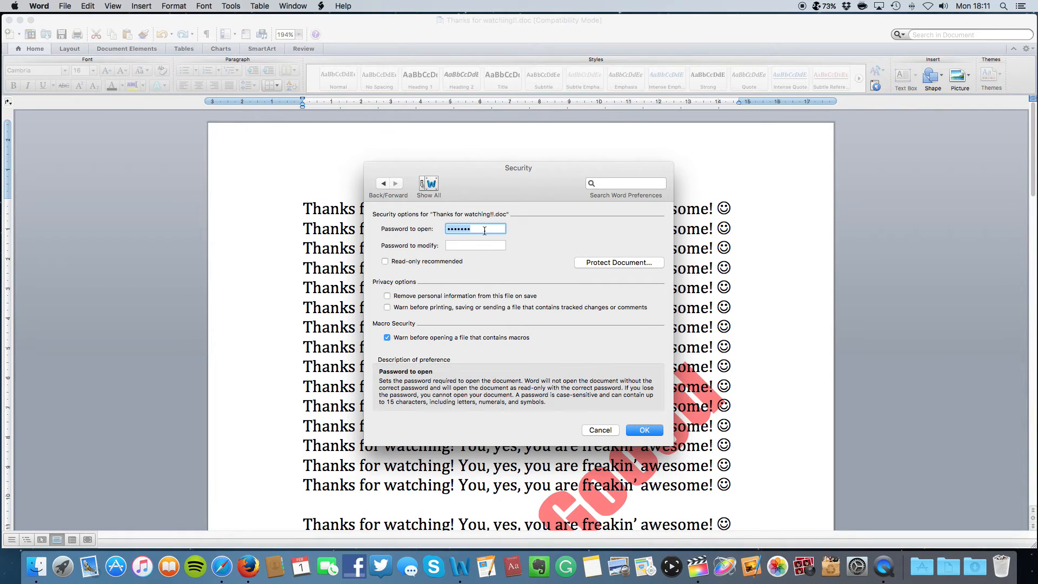
pyautogui.press('BackSpace')
pyautogui.press('Return')
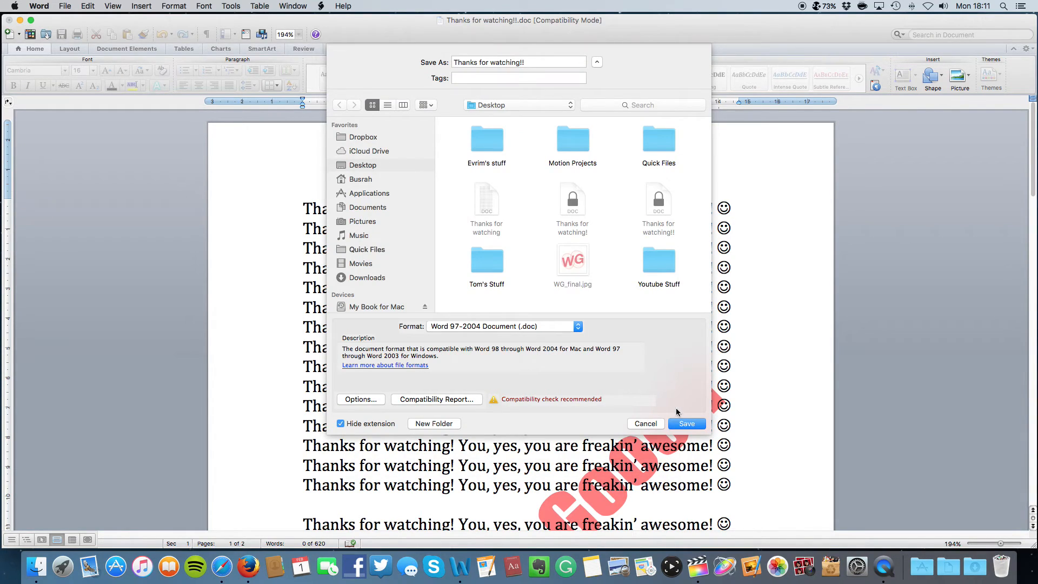
pyautogui.click(688, 422)
pyautogui.click(597, 108)
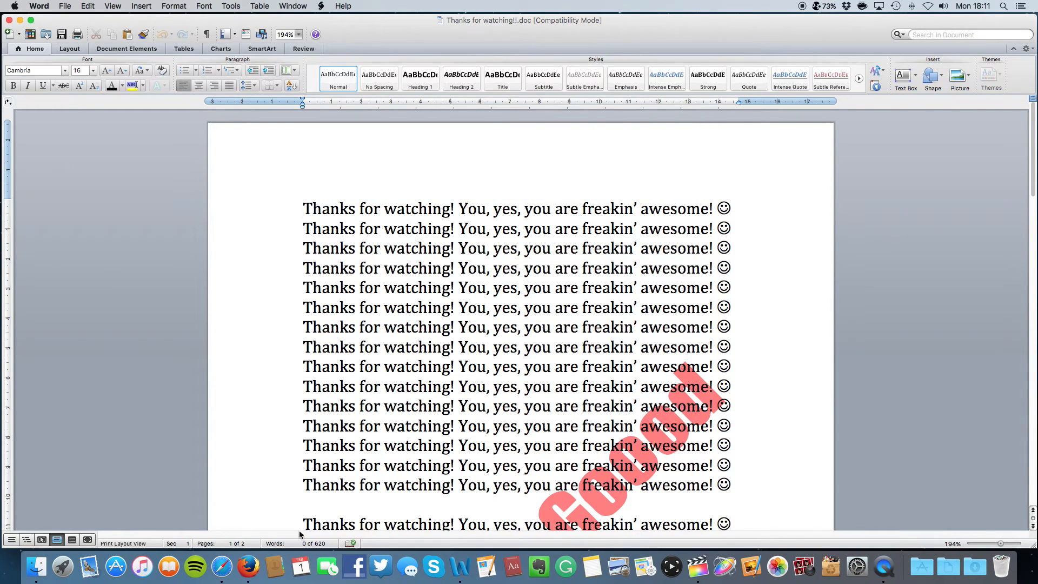
# Quit Word and reopen Thanks for watching!! from the Desktop without a password
pyautogui.rightClick(458, 562)
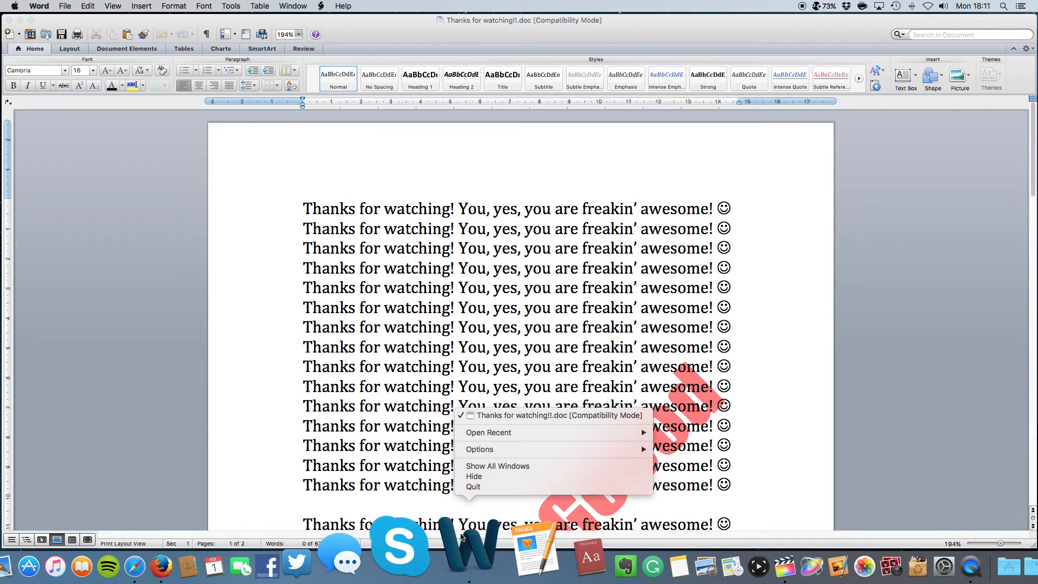
pyautogui.click(474, 486)
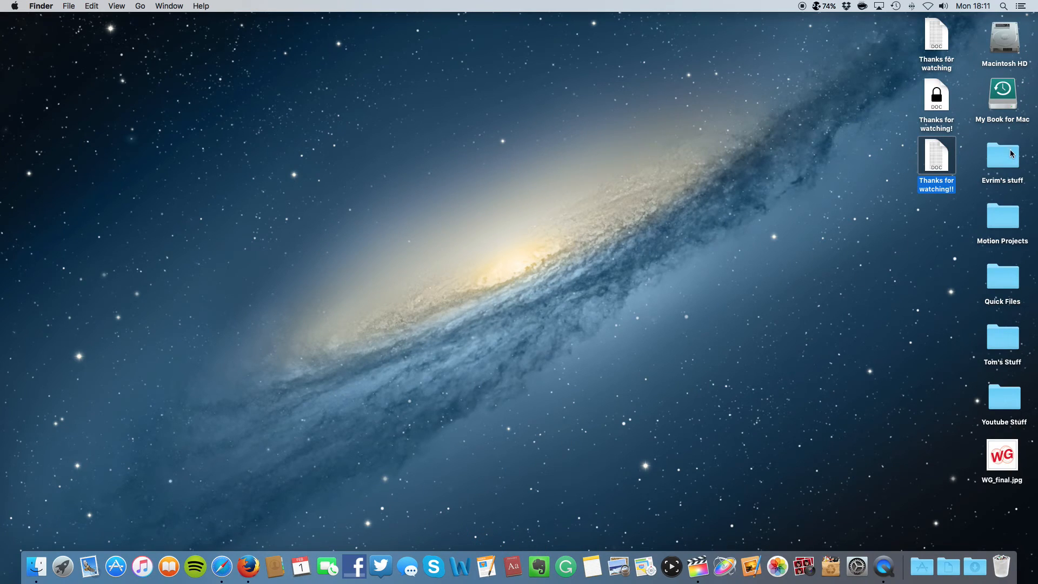
pyautogui.doubleClick(942, 148)
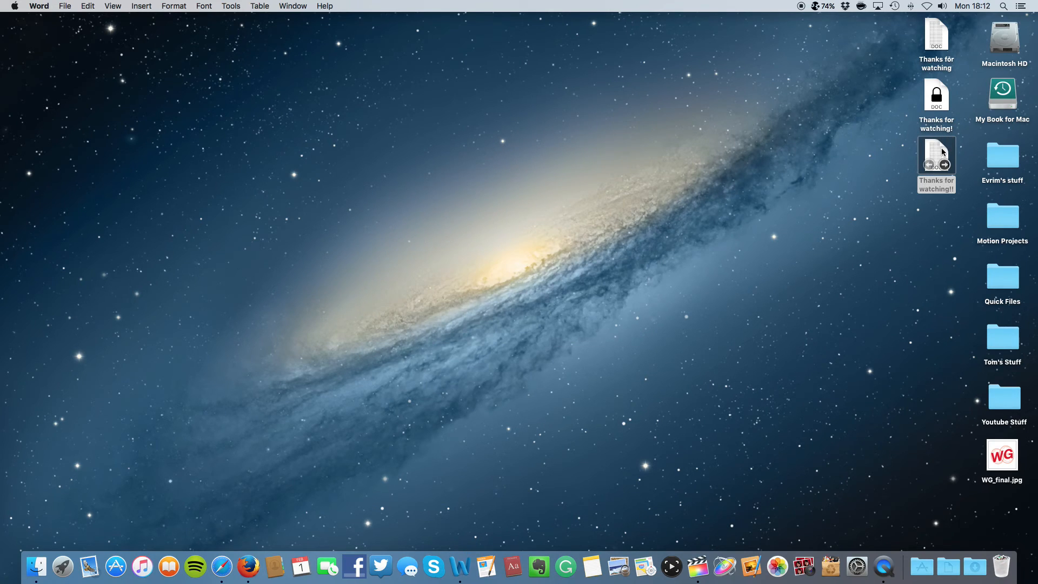